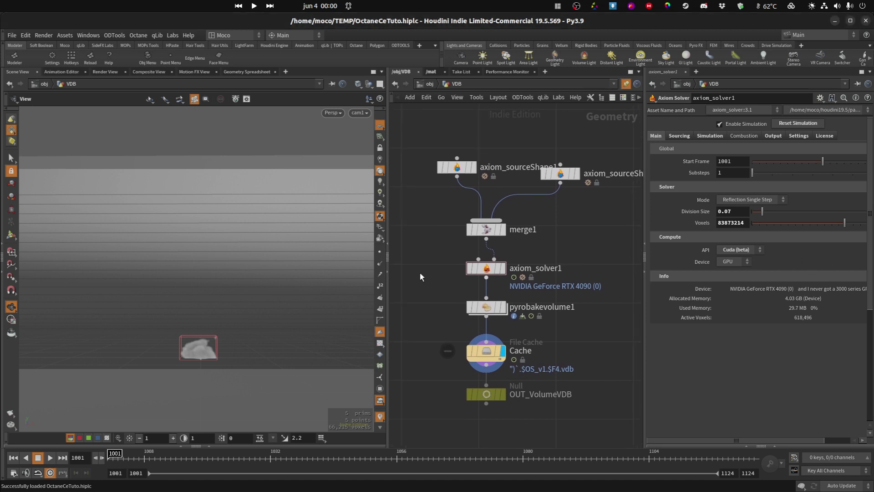
Display axiom_solver1's raw smoke simulation and play it forward toward frame 1065.
{"action": "mouse_move", "coordinate": [420, 276]}
{"action": "middle_mouse_down"}
{"action": "mouse_move", "coordinate": [429, 270]}
{"action": "mouse_move", "coordinate": [429, 279]}
{"action": "middle_mouse_up"}
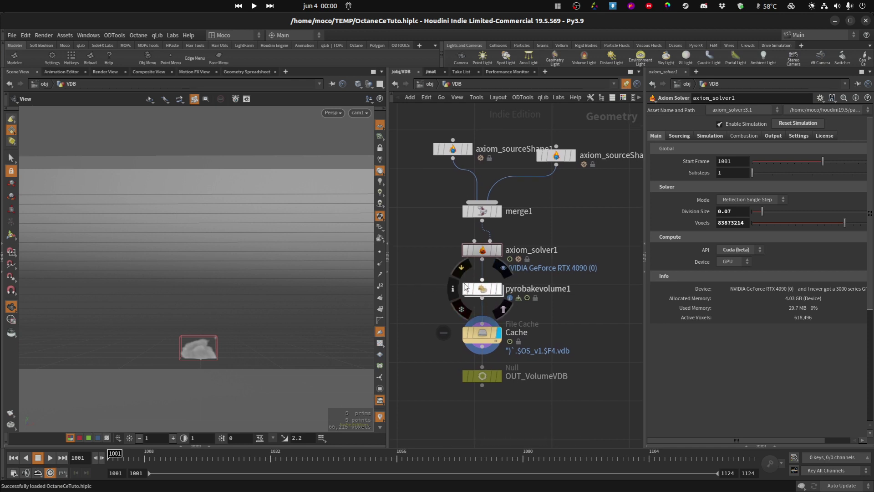
{"action": "middle_click_drag", "start_coordinate": [445, 237], "coordinate": [453, 252]}
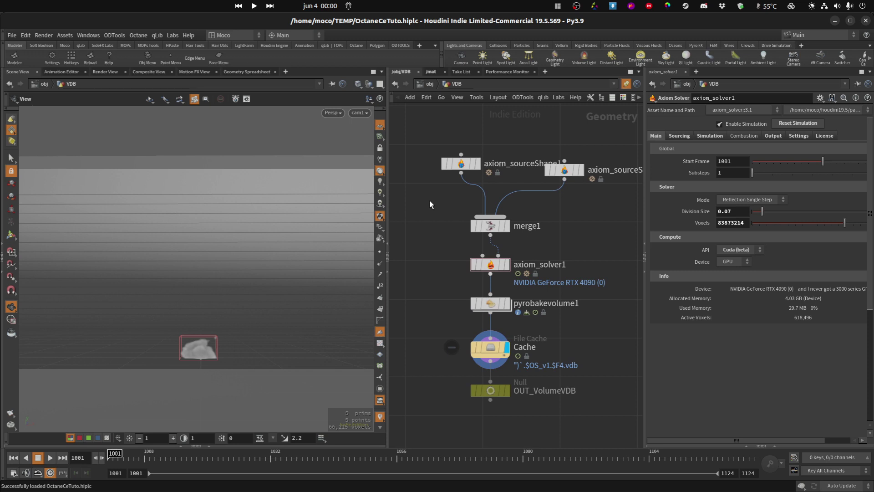
{"action": "middle_click_drag", "start_coordinate": [430, 200], "coordinate": [427, 172]}
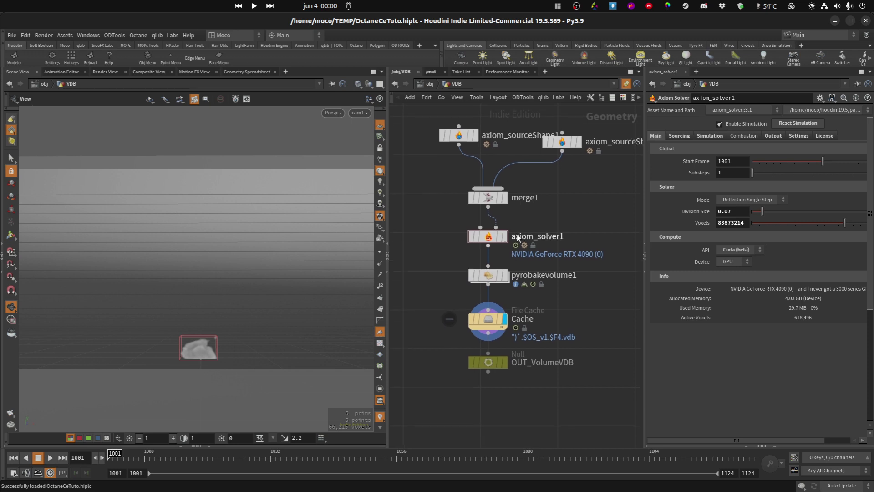
{"action": "middle_click_drag", "start_coordinate": [533, 225], "coordinate": [540, 245]}
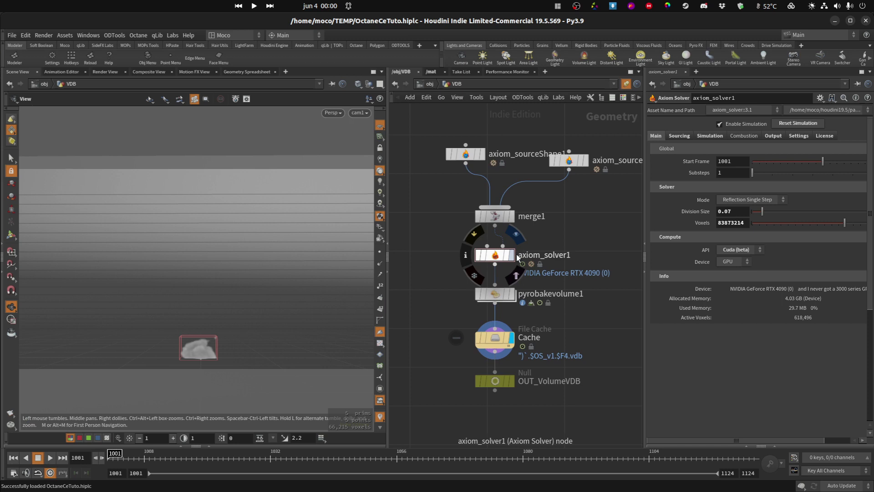
{"action": "left_click", "coordinate": [509, 255]}
{"action": "key", "text": "Up"}
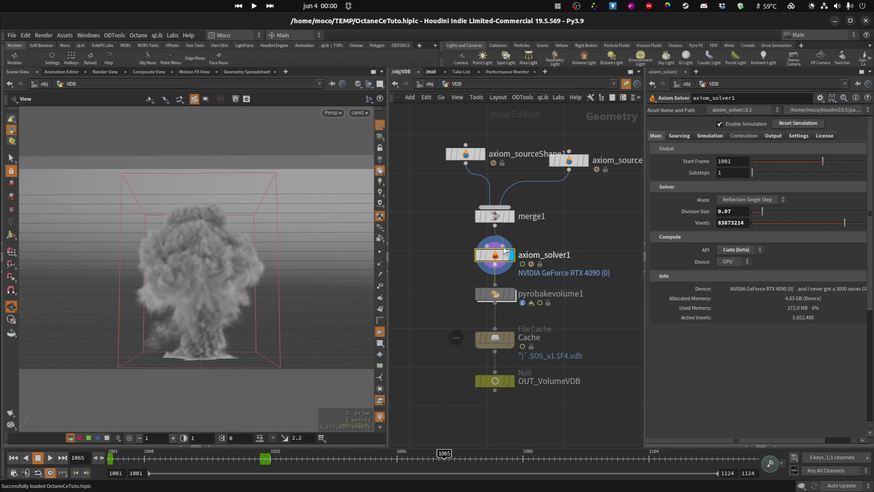
Switch the viewport display to pyrobakevolume1 to show the fire emission.
{"action": "middle_click_drag", "start_coordinate": [463, 236], "coordinate": [457, 247]}
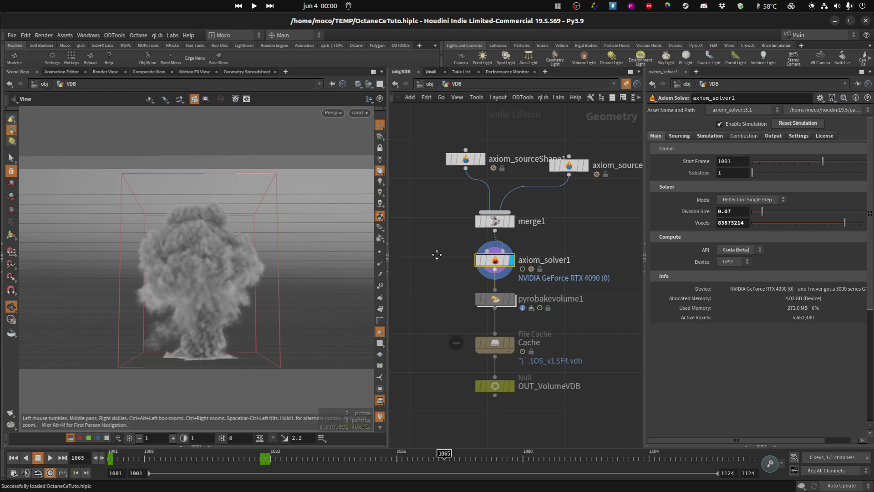
{"action": "mouse_move", "coordinate": [429, 261]}
{"action": "middle_mouse_down"}
{"action": "mouse_move", "coordinate": [441, 272]}
{"action": "mouse_move", "coordinate": [451, 236]}
{"action": "middle_mouse_up"}
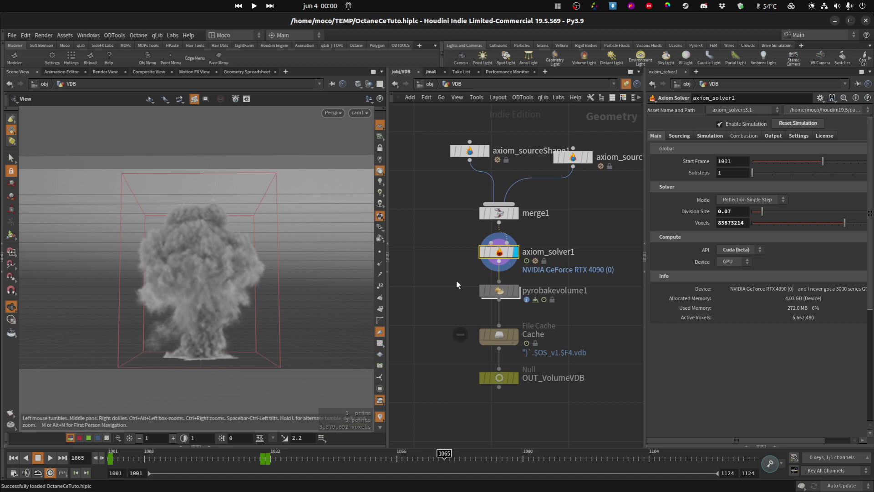
{"action": "middle_click_drag", "start_coordinate": [456, 281], "coordinate": [449, 284]}
{"action": "left_click", "coordinate": [507, 290]}
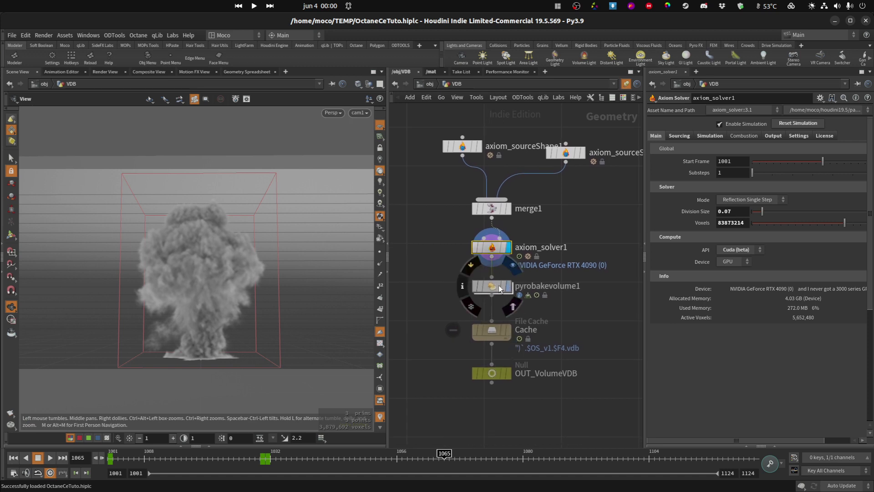
Display pyrobakevolume1, review its volume fields in node info, then view its Scatter settings.
{"action": "middle_click_drag", "start_coordinate": [581, 225], "coordinate": [583, 223]}
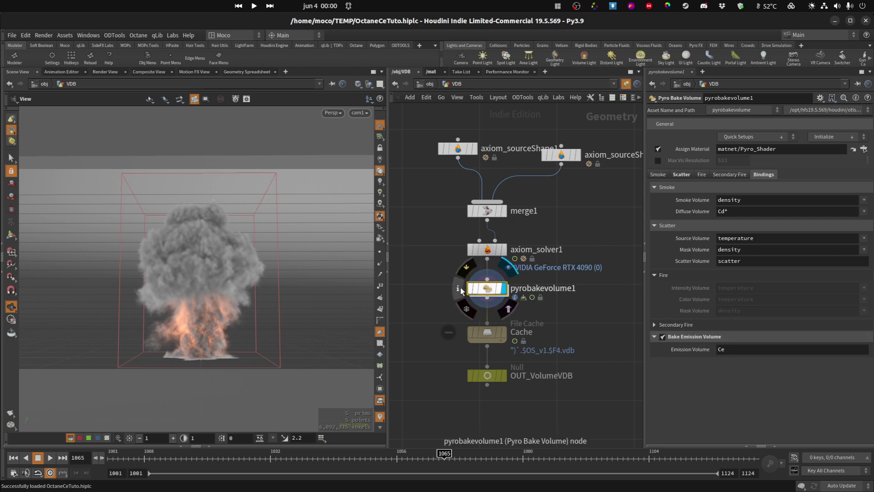
{"action": "middle_click", "coordinate": [487, 288]}
{"action": "scroll", "coordinate": [557, 299], "scroll_direction": "down", "scroll_amount": 1}
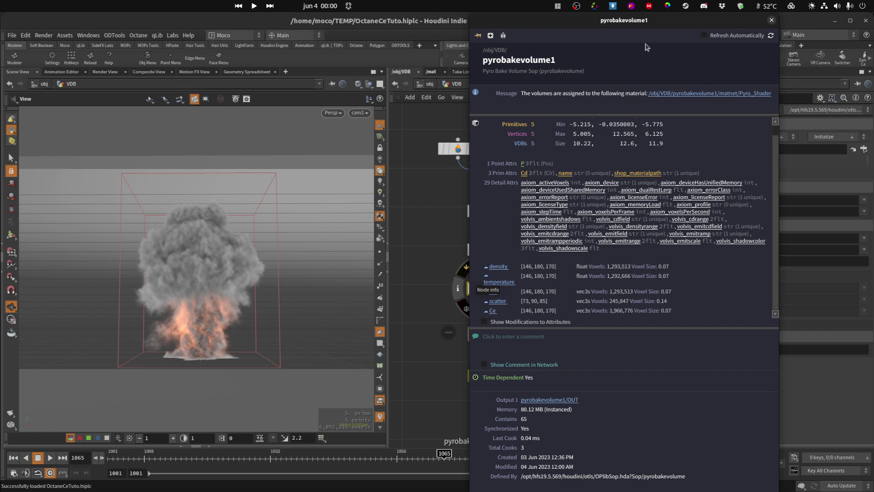
{"action": "left_click", "coordinate": [734, 20]}
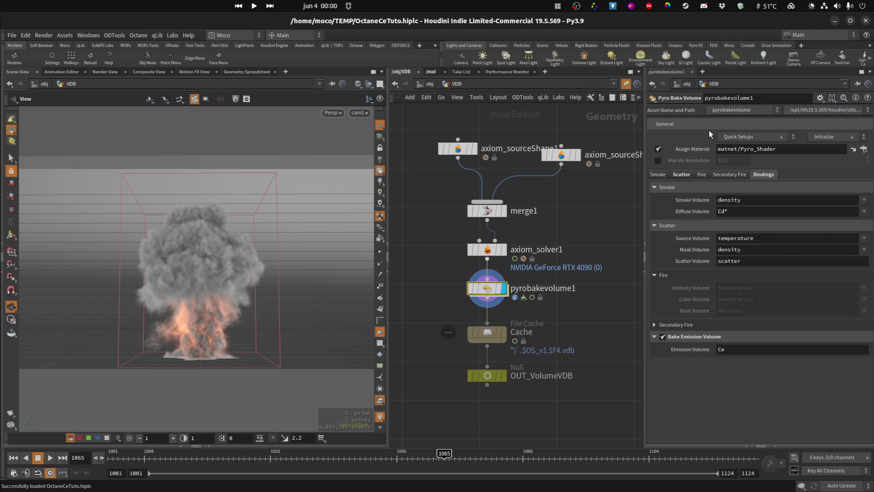
{"action": "left_click", "coordinate": [681, 176]}
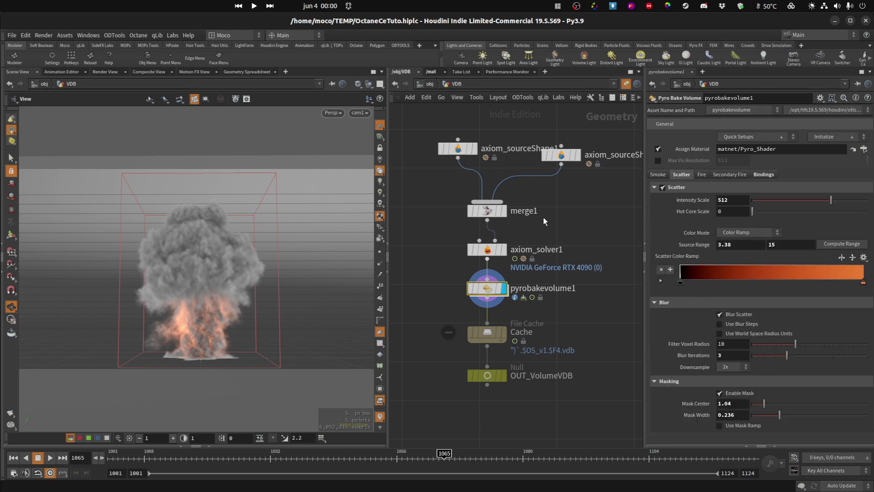
{"action": "middle_click_drag", "start_coordinate": [444, 285], "coordinate": [431, 275]}
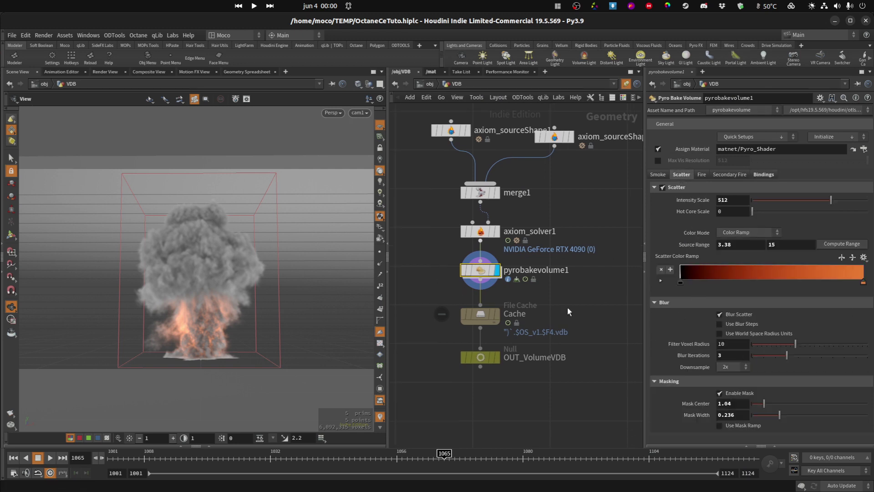
{"action": "middle_click_drag", "start_coordinate": [566, 305], "coordinate": [557, 319]}
Select the Cache node and enable Load from Disk.
{"action": "left_click", "coordinate": [481, 326]}
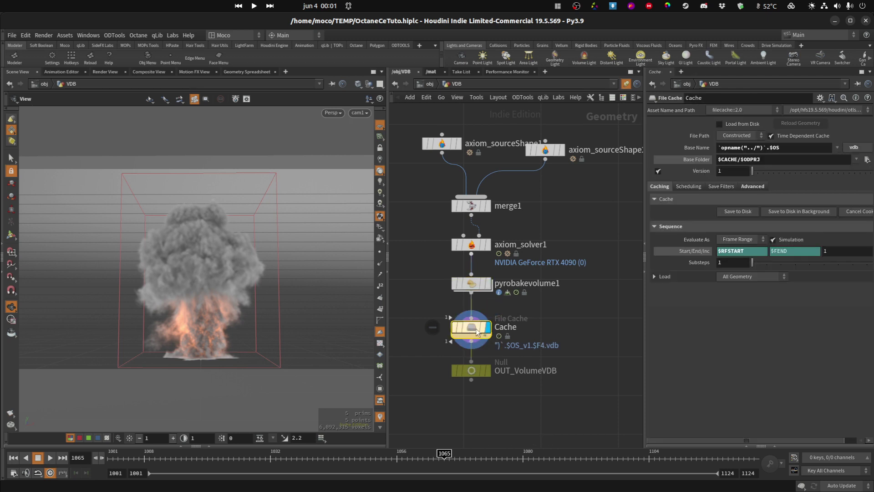
{"action": "middle_click_drag", "start_coordinate": [480, 328], "coordinate": [491, 350]}
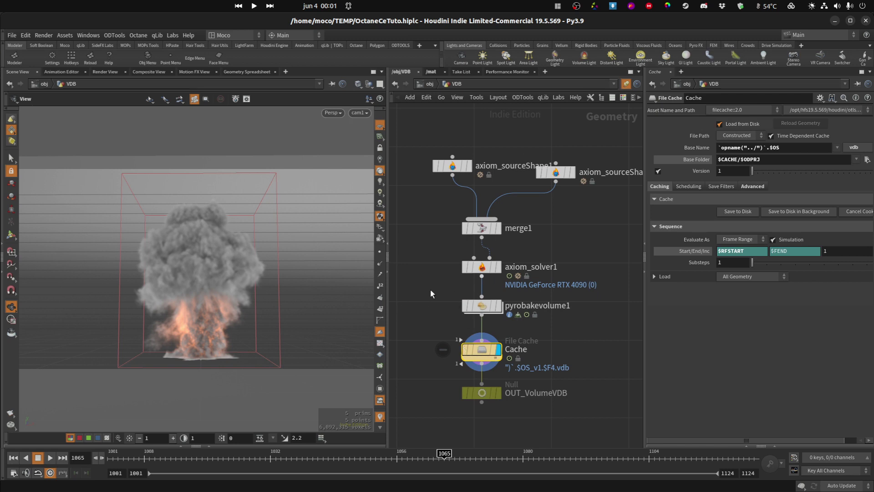
{"action": "key", "text": "h"}
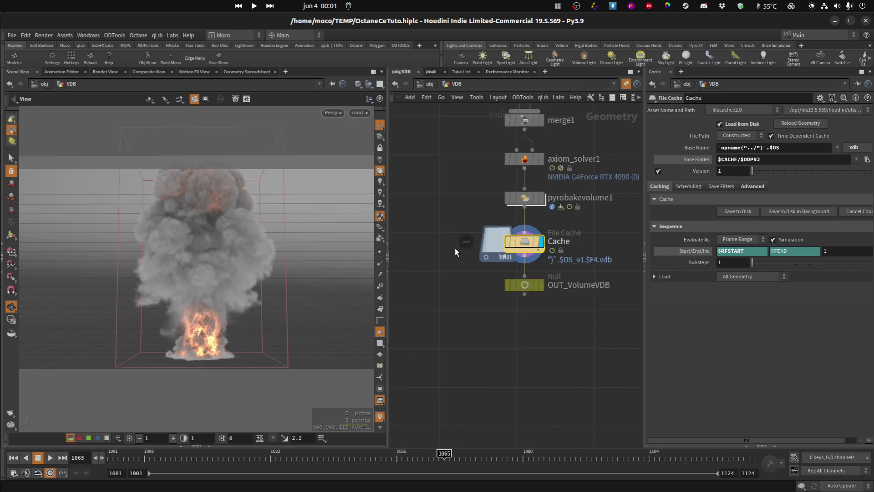
{"action": "middle_click_drag", "start_coordinate": [448, 219], "coordinate": [416, 269]}
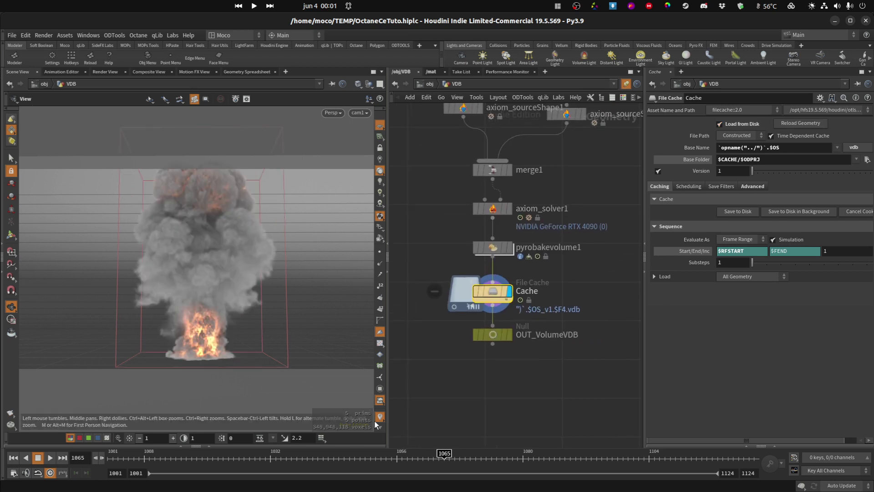
View the cached explosion volume at frame 1056.
{"action": "left_click", "coordinate": [395, 458]}
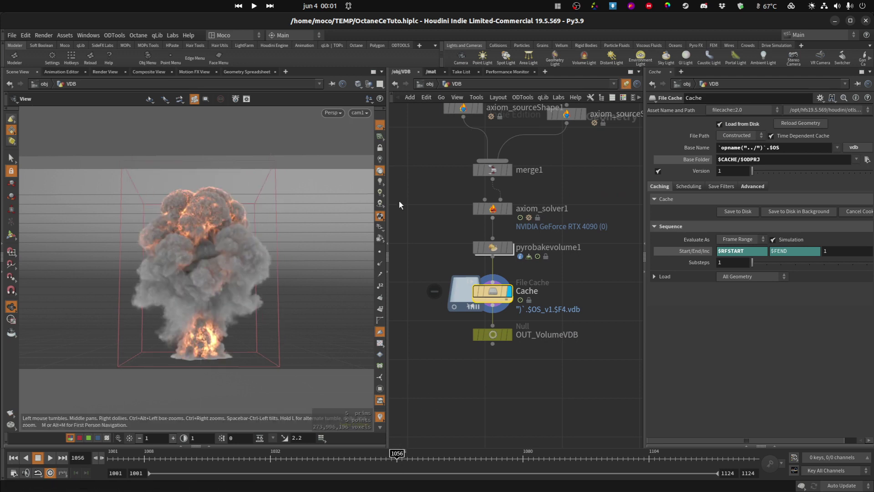
{"action": "middle_click_drag", "start_coordinate": [413, 165], "coordinate": [399, 201]}
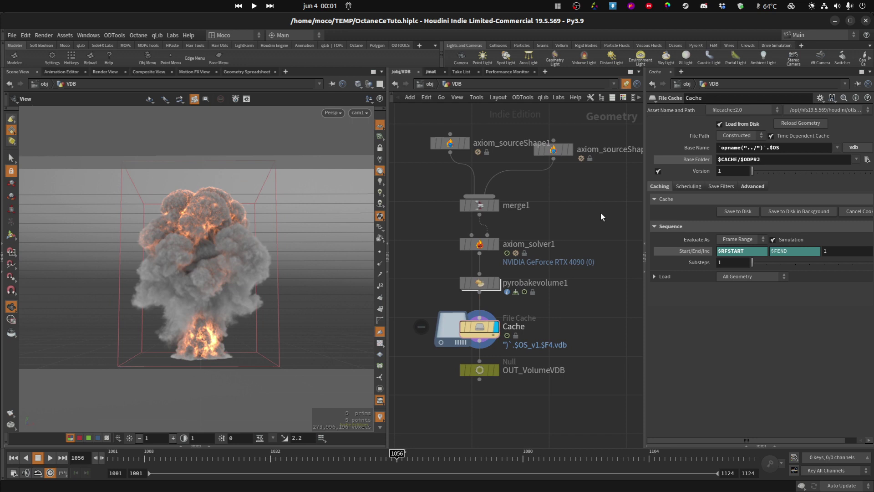
{"action": "mouse_move", "coordinate": [577, 234]}
{"action": "middle_mouse_down"}
{"action": "mouse_move", "coordinate": [585, 236]}
{"action": "mouse_move", "coordinate": [577, 214]}
{"action": "middle_mouse_up"}
{"action": "middle_click_drag", "start_coordinate": [595, 184], "coordinate": [591, 213]}
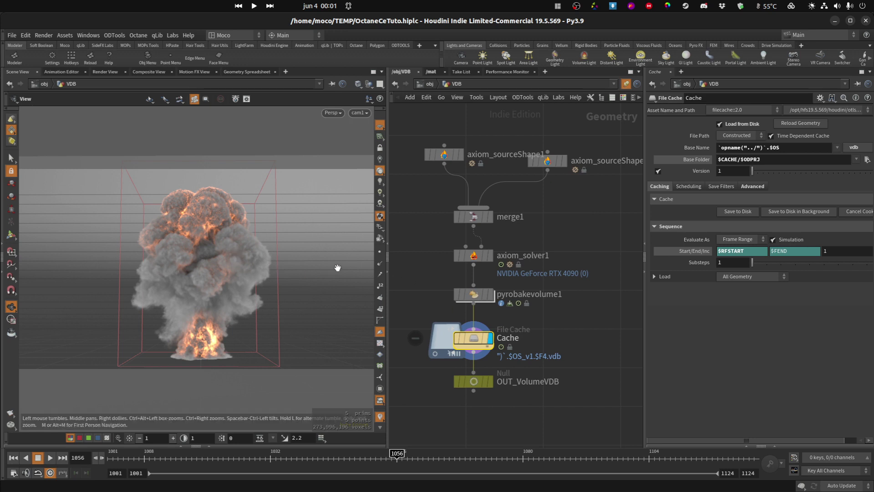
{"action": "mouse_move", "coordinate": [553, 237]}
{"action": "middle_mouse_down"}
{"action": "mouse_move", "coordinate": [568, 242]}
{"action": "mouse_move", "coordinate": [591, 220]}
{"action": "mouse_move", "coordinate": [583, 196]}
{"action": "middle_mouse_up"}
{"action": "middle_click_drag", "start_coordinate": [559, 236], "coordinate": [557, 256]}
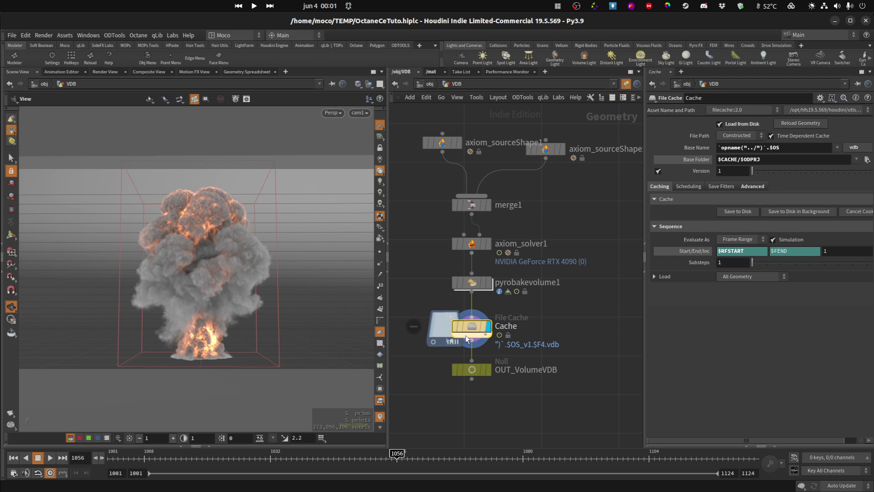
Expand the File Cache's Advanced Path section to show the VDB output file location.
{"action": "left_click", "coordinate": [753, 186]}
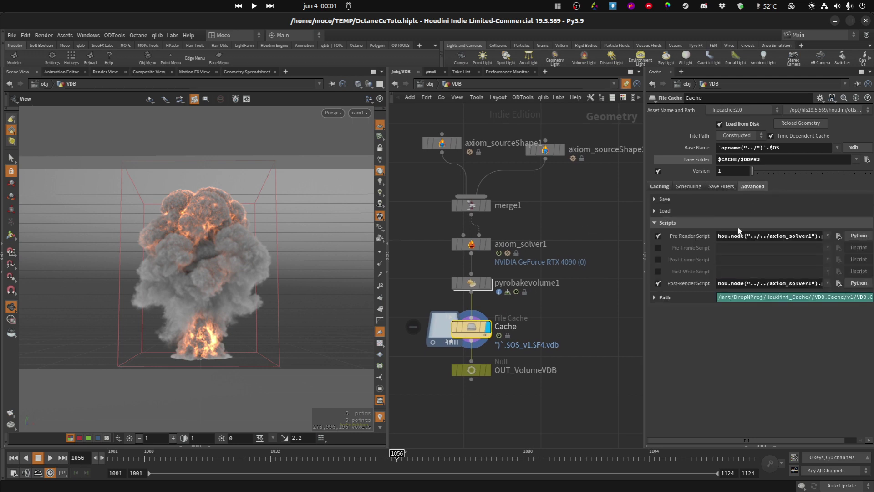
{"action": "left_click", "coordinate": [655, 297]}
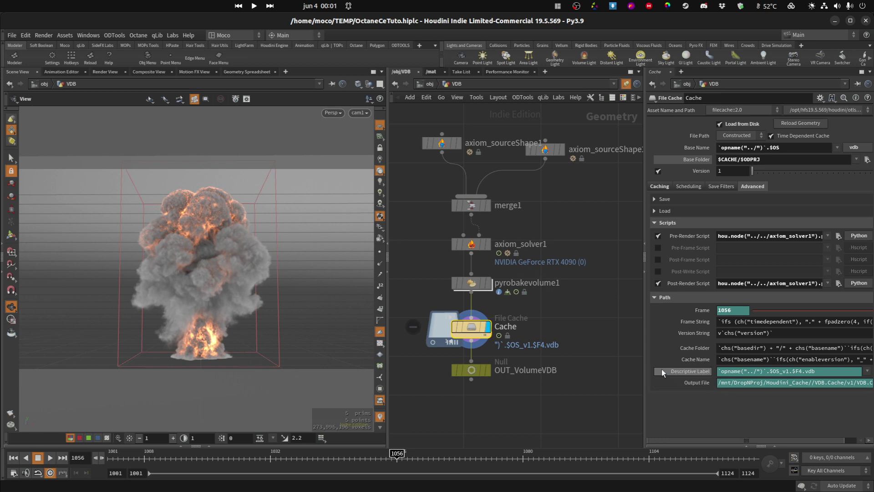
At /obj, verify the VDB object's Octane OpenVDB grids use density and Ce, then enter /mat.
{"action": "left_click", "coordinate": [429, 85]}
{"action": "left_click", "coordinate": [465, 210]}
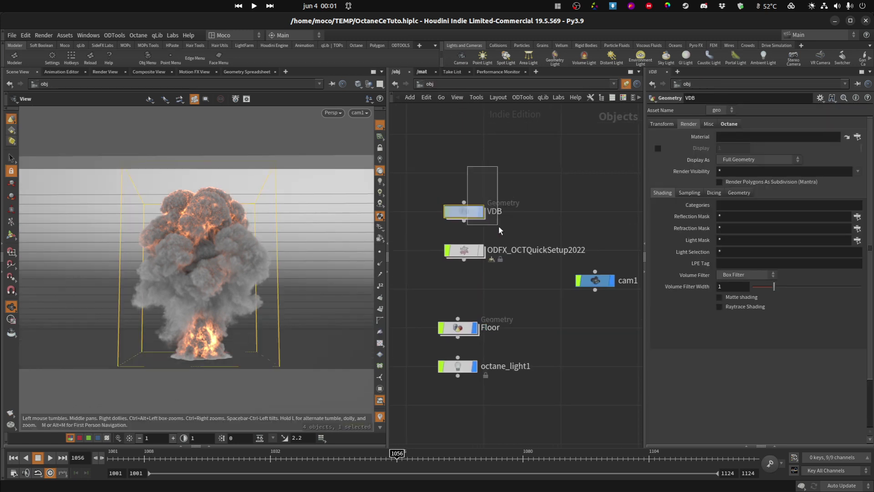
{"action": "left_click", "coordinate": [729, 124]}
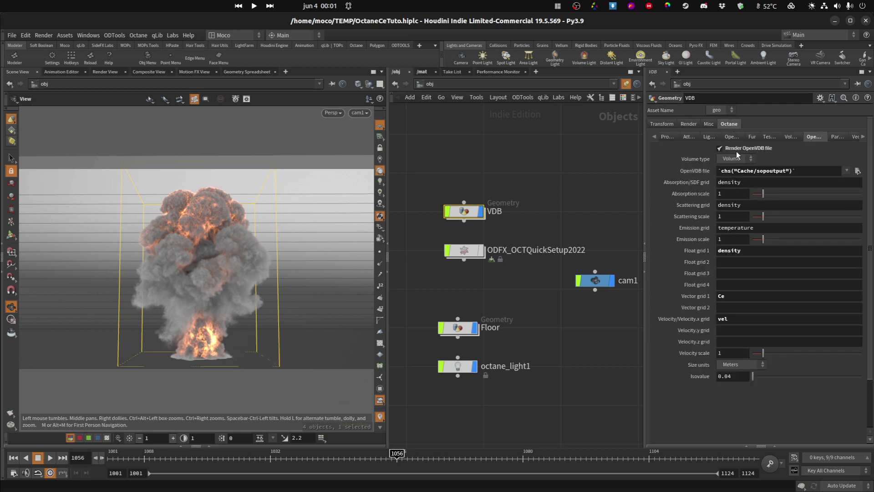
{"action": "mouse_move", "coordinate": [646, 161]}
{"action": "left_mouse_down"}
{"action": "mouse_move", "coordinate": [534, 178]}
{"action": "mouse_move", "coordinate": [608, 178]}
{"action": "left_mouse_up"}
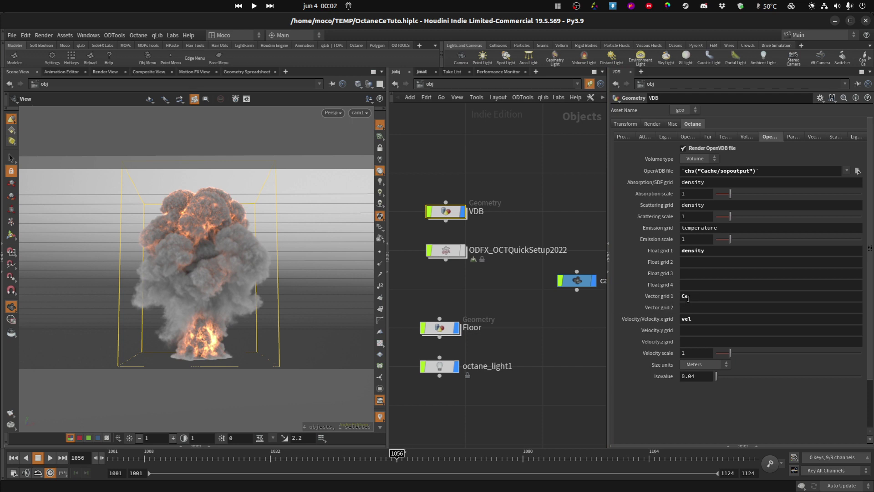
{"action": "middle_click_drag", "start_coordinate": [530, 166], "coordinate": [546, 200]}
{"action": "left_click", "coordinate": [543, 198]}
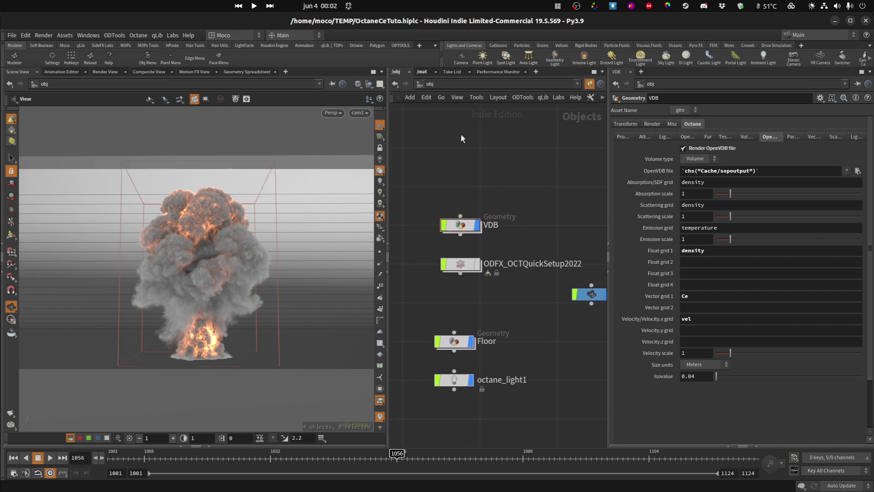
{"action": "left_click", "coordinate": [423, 71]}
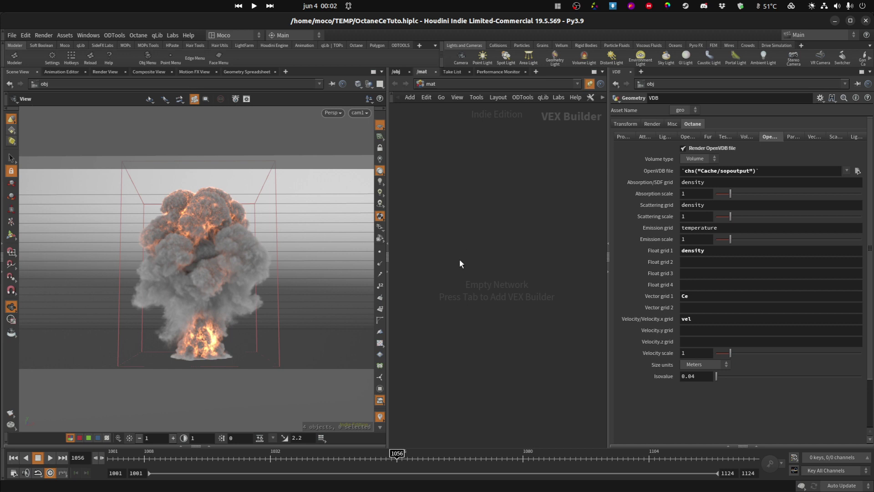
Create an Octane Material Builder and delete its Standard_Surface node.
{"action": "key", "text": "Tab"}
{"action": "type", "text": "octab"}
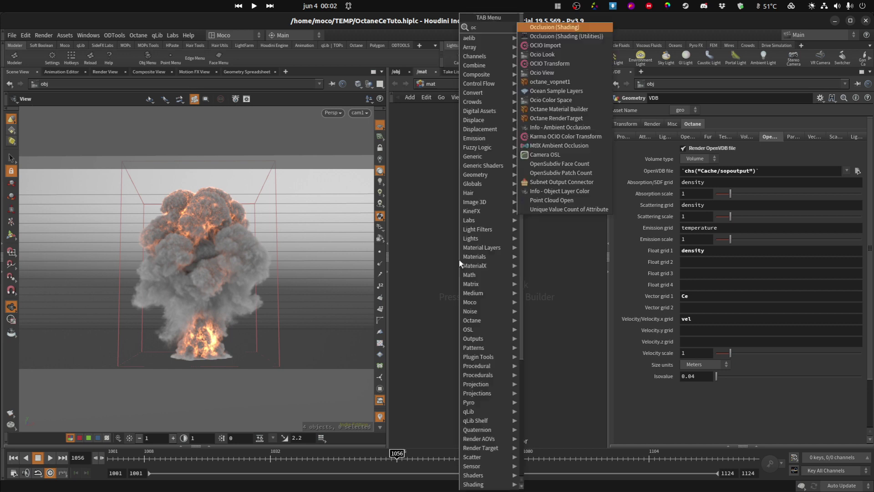
{"action": "key", "text": "Return"}
{"action": "left_click", "coordinate": [459, 260]}
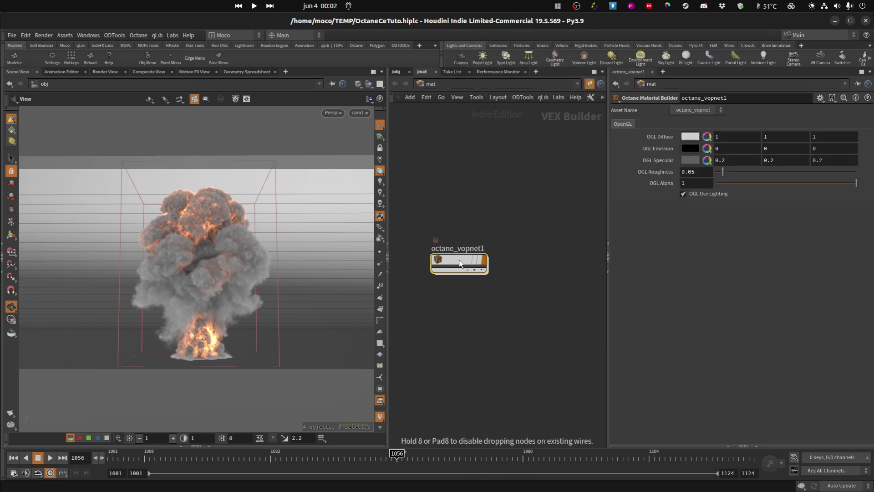
{"action": "double_click", "coordinate": [459, 260]}
{"action": "left_click", "coordinate": [469, 226]}
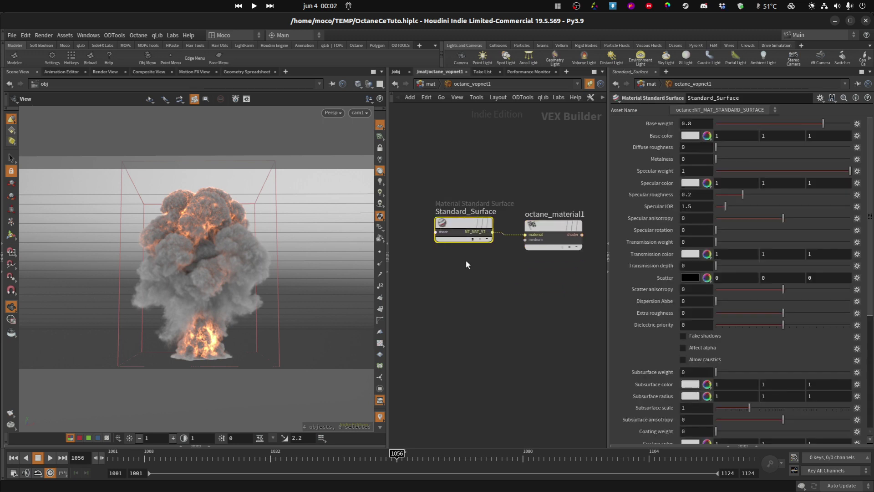
{"action": "key", "text": "Delete"}
Wire a Medium Standard Volume into octane_material1's medium input, then return to the mat level.
{"action": "key", "text": "Tab"}
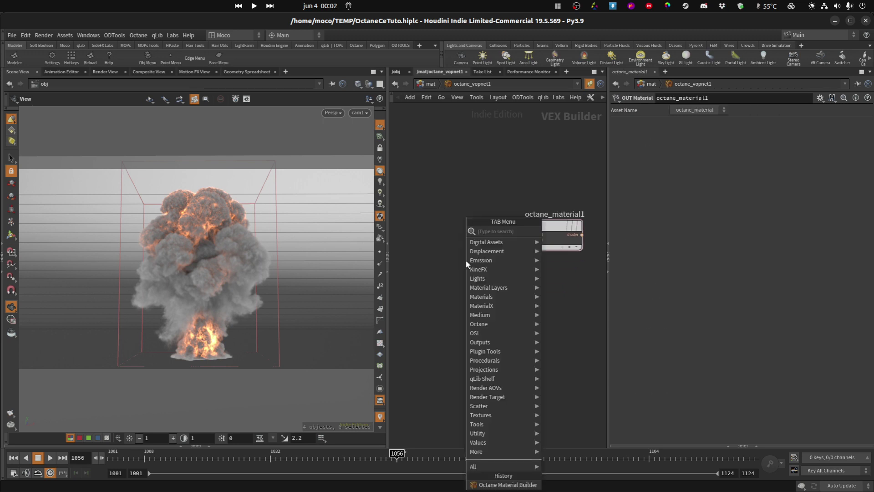
{"action": "type", "text": "volume"}
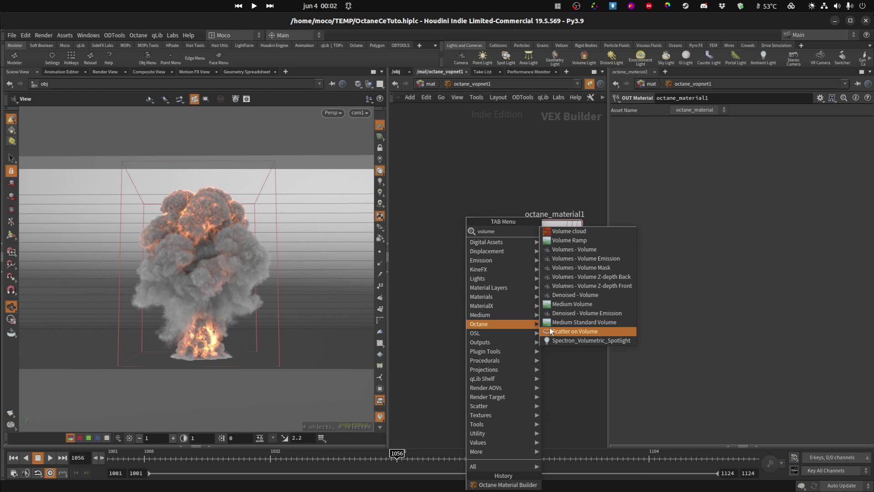
{"action": "left_click", "coordinate": [581, 322]}
{"action": "left_click", "coordinate": [448, 269]}
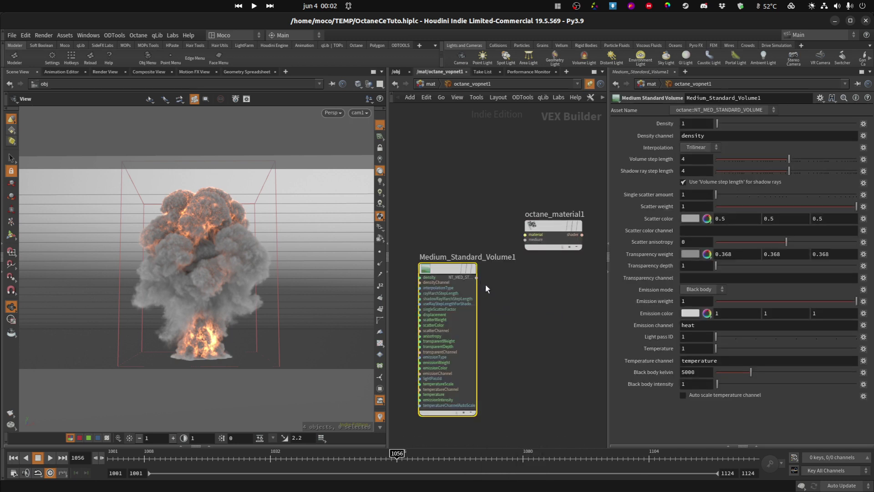
{"action": "left_click_drag", "start_coordinate": [481, 276], "coordinate": [525, 240]}
{"action": "middle_click_drag", "start_coordinate": [472, 219], "coordinate": [473, 198]}
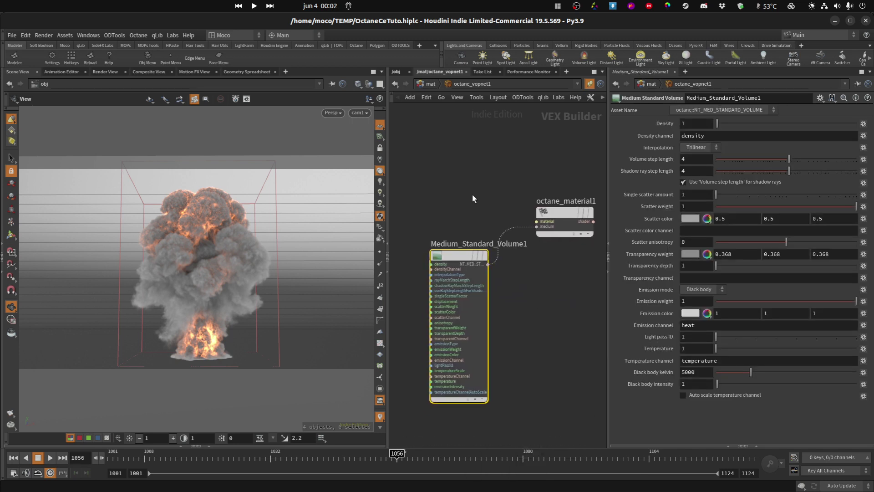
{"action": "left_click", "coordinate": [428, 85]}
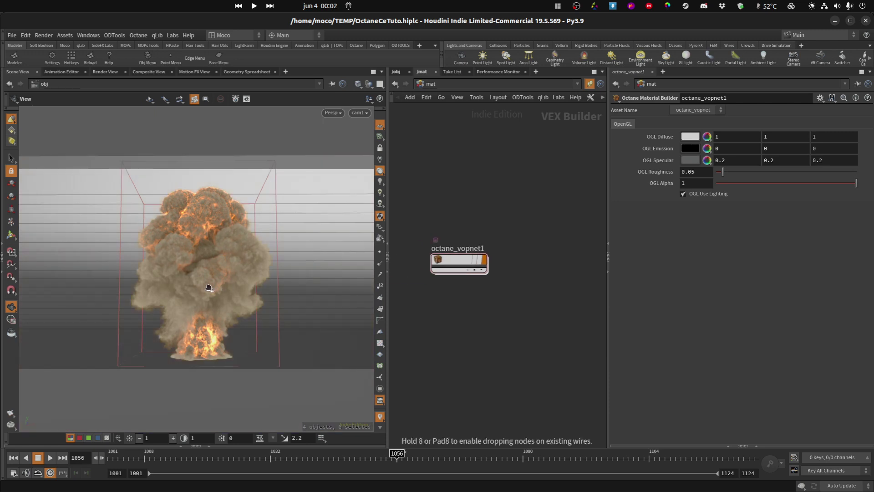
{"action": "middle_click_drag", "start_coordinate": [473, 232], "coordinate": [501, 230]}
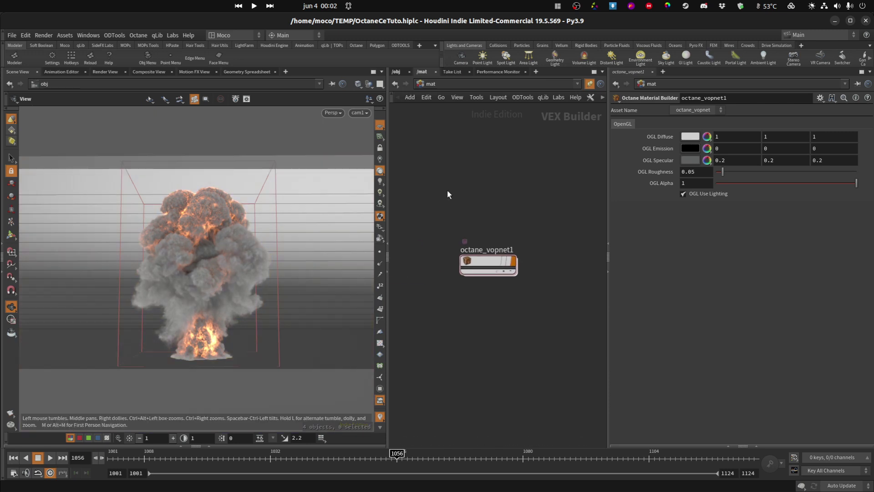
{"action": "middle_click_drag", "start_coordinate": [447, 191], "coordinate": [430, 205]}
Add an Octane Qt5 IPR pane tab showing a live render of the explosion.
{"action": "left_click", "coordinate": [285, 72]}
{"action": "mouse_move", "coordinate": [311, 90]}
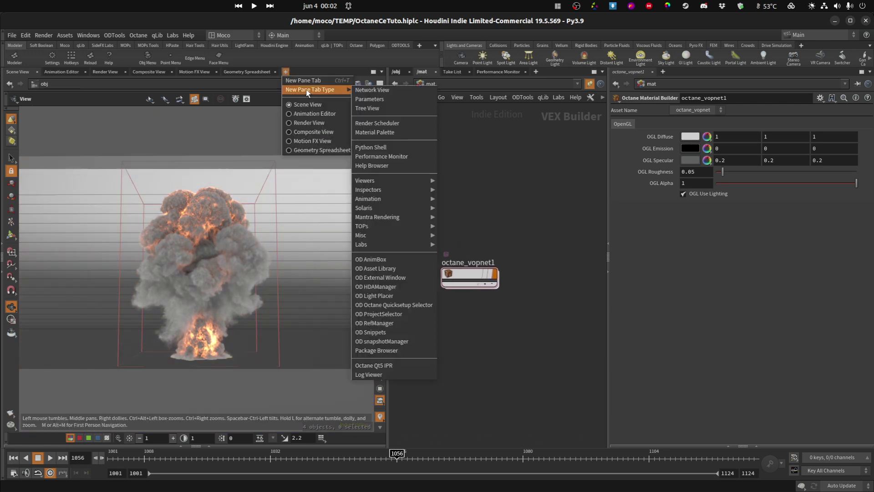
{"action": "left_click", "coordinate": [375, 366]}
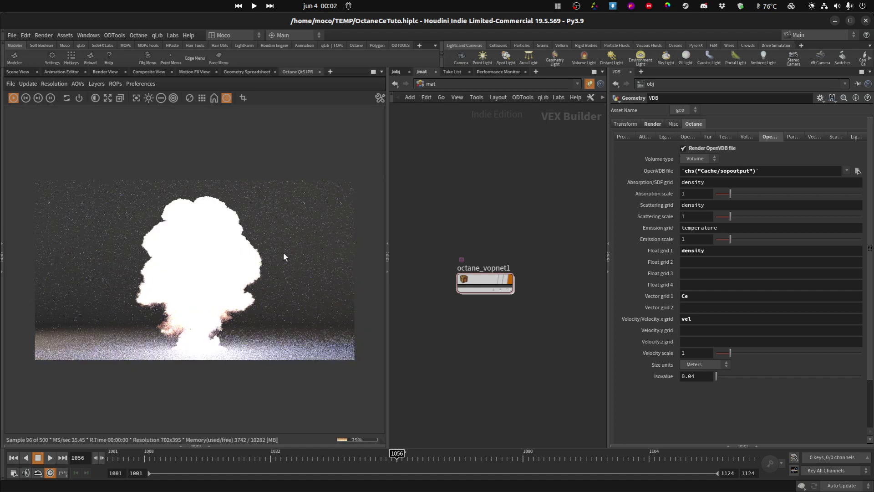
{"action": "middle_click_drag", "start_coordinate": [471, 211], "coordinate": [449, 195]}
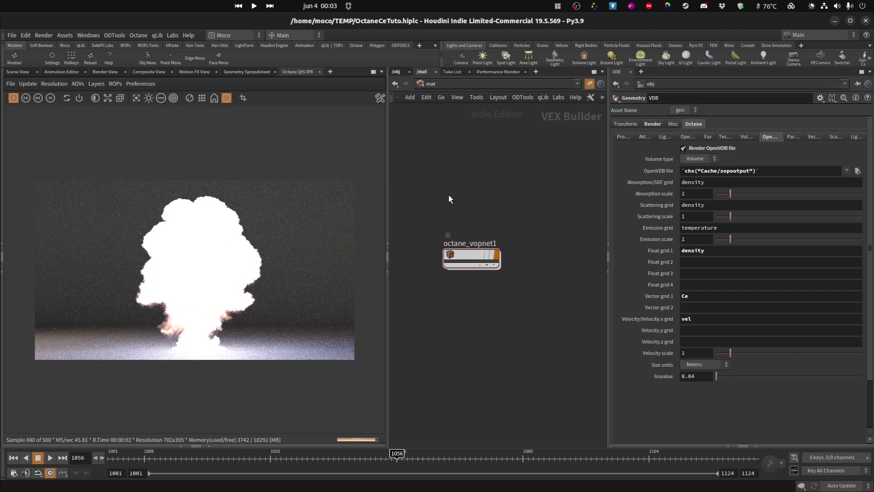
{"action": "middle_click_drag", "start_coordinate": [424, 223], "coordinate": [419, 216]}
Enter octane_vopnet1 and select Medium_Standard_Volume1.
{"action": "left_click", "coordinate": [454, 249]}
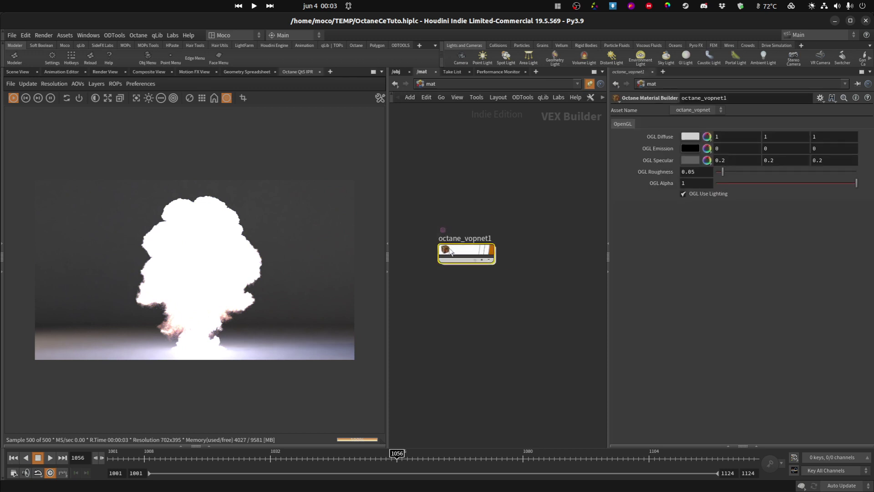
{"action": "double_click", "coordinate": [454, 248]}
{"action": "left_click_drag", "start_coordinate": [471, 198], "coordinate": [484, 268]}
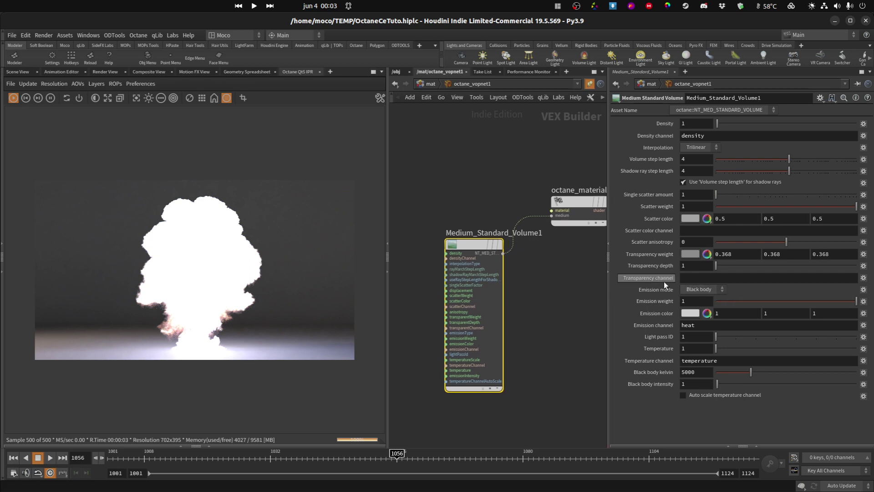
Set the medium volume's Emission mode to Channel and its emission channel from 'heat' to 'Ce'.
{"action": "left_click", "coordinate": [700, 289]}
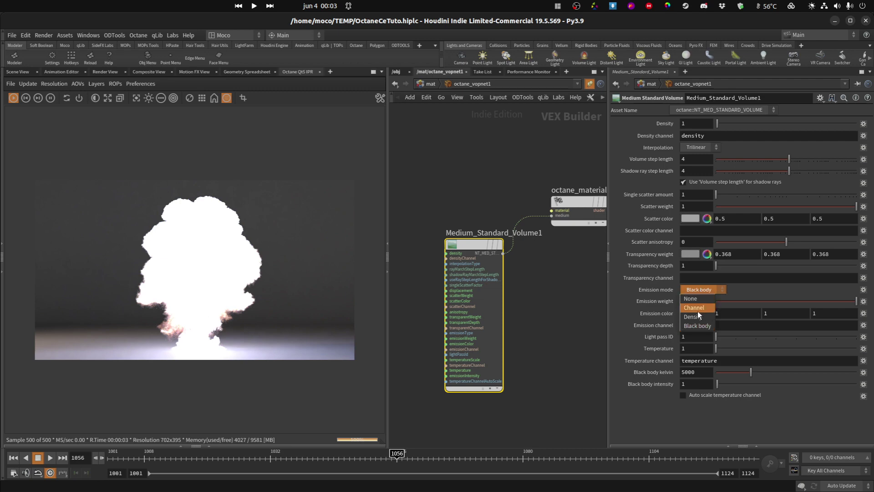
{"action": "left_click", "coordinate": [697, 307]}
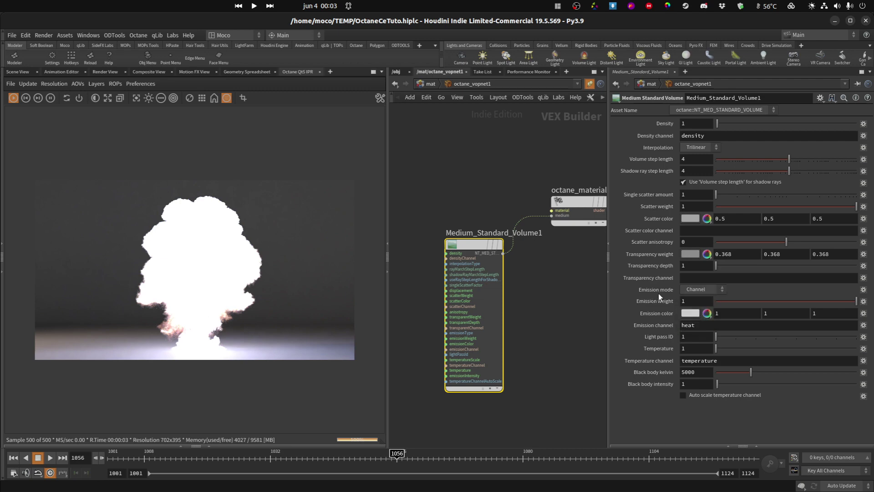
{"action": "left_click", "coordinate": [697, 336]}
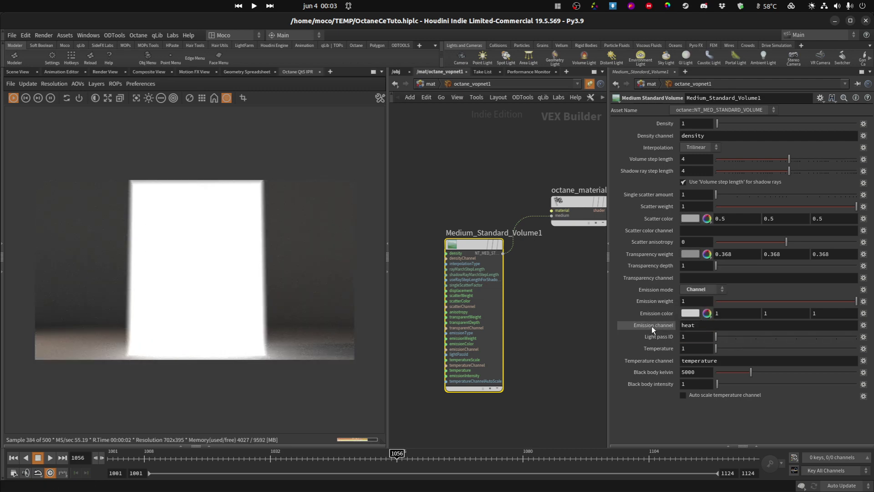
{"action": "double_click", "coordinate": [700, 326]}
{"action": "type", "text": "e"}
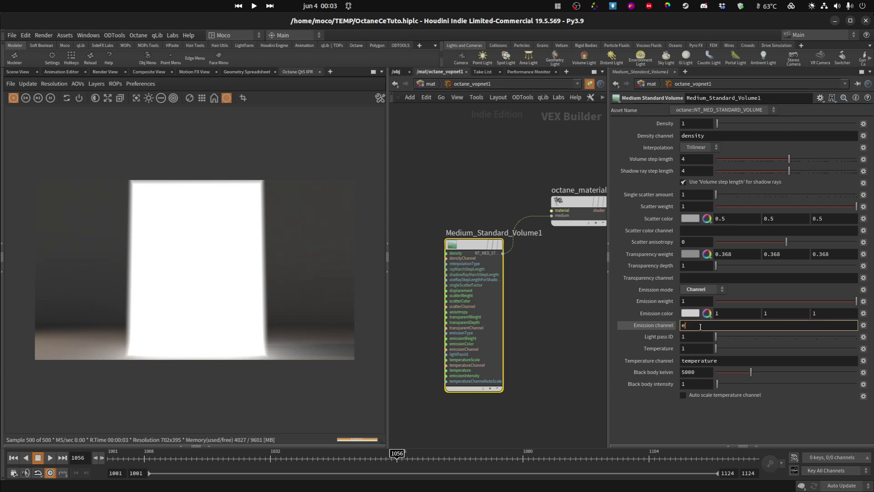
{"action": "key", "text": "BackSpace"}
{"action": "type", "text": "Ce"}
{"action": "key", "text": "Return"}
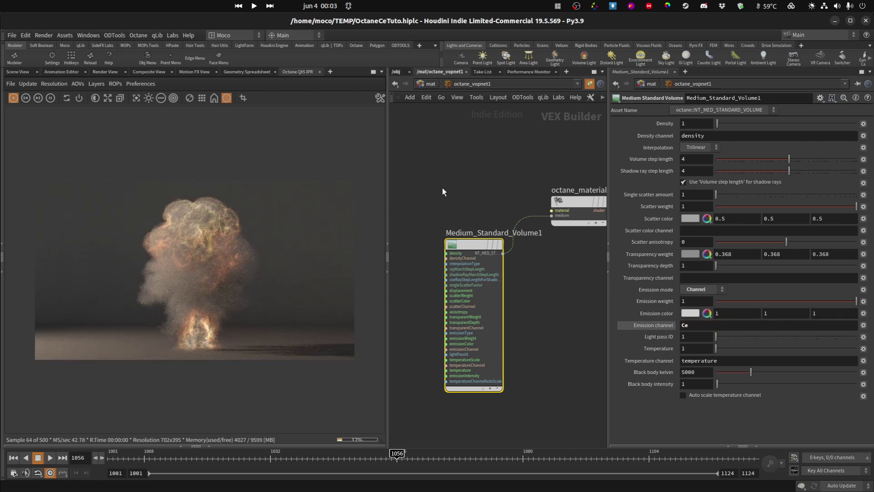
{"action": "mouse_move", "coordinate": [410, 191]}
{"action": "middle_mouse_down"}
{"action": "mouse_move", "coordinate": [446, 200]}
{"action": "mouse_move", "coordinate": [424, 184]}
{"action": "mouse_move", "coordinate": [468, 176]}
{"action": "middle_mouse_up"}
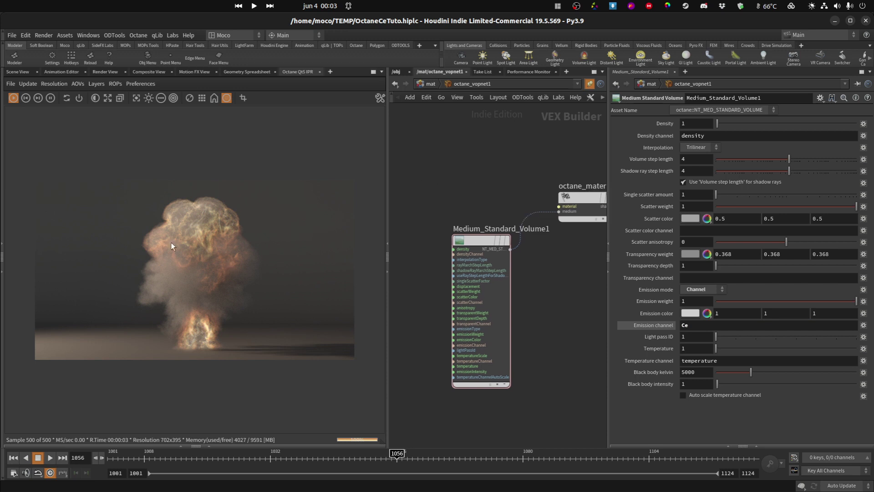
{"action": "left_click", "coordinate": [497, 270]}
{"action": "mouse_move", "coordinate": [486, 283]}
{"action": "middle_mouse_down"}
{"action": "mouse_move", "coordinate": [497, 270]}
{"action": "mouse_move", "coordinate": [488, 293]}
{"action": "middle_mouse_up"}
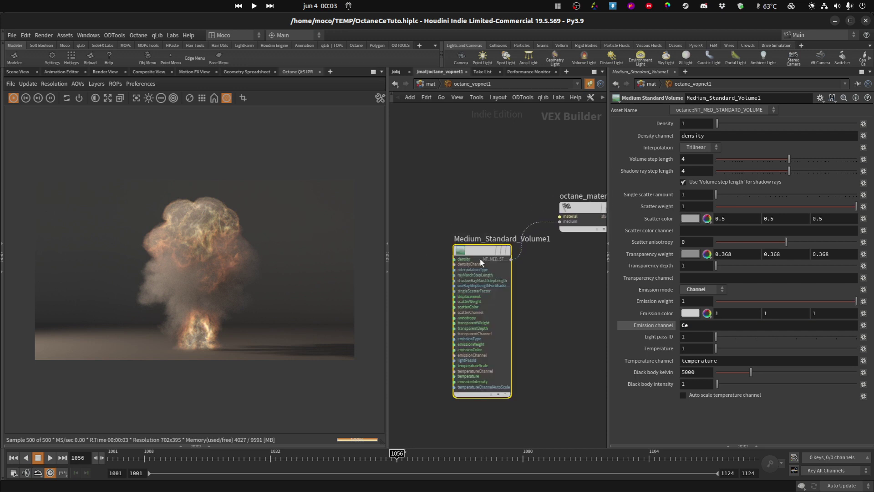
{"action": "middle_click_drag", "start_coordinate": [473, 226], "coordinate": [479, 207]}
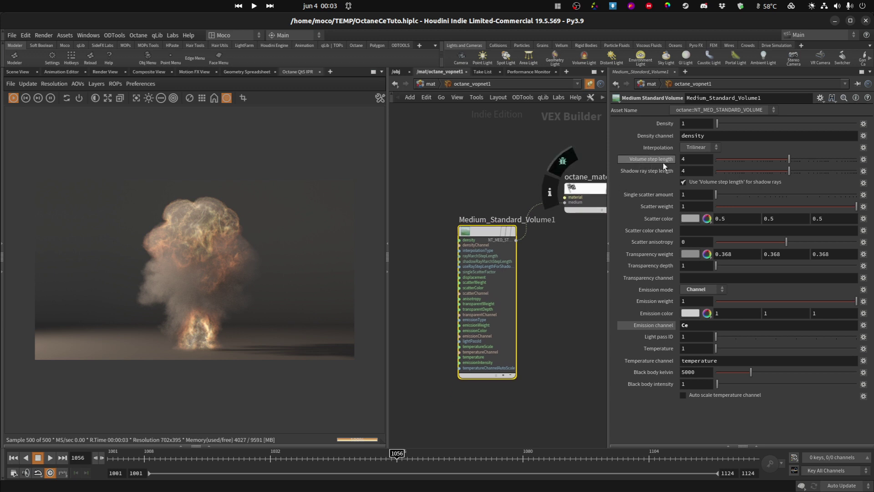
Set Medium_Standard_Volume1's volume step length to 0.1.
{"action": "double_click", "coordinate": [699, 160]}
{"action": "type", "text": ".1"}
{"action": "key", "text": "Return"}
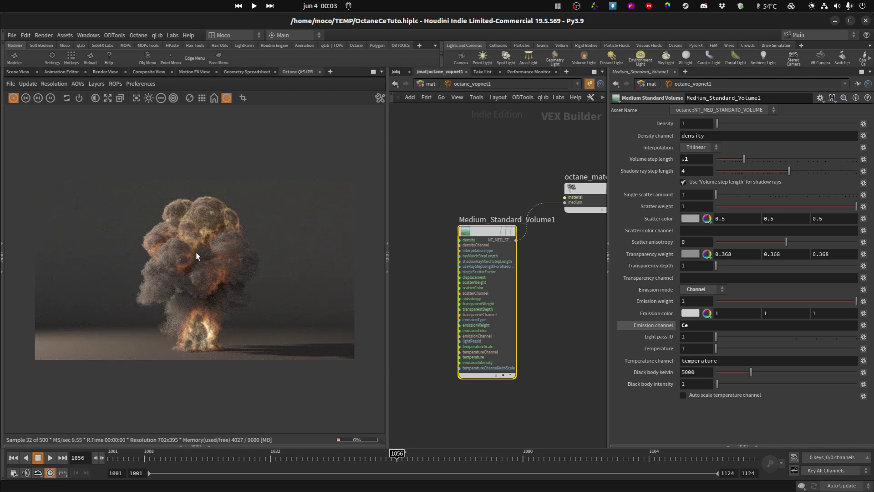
{"action": "middle_click_drag", "start_coordinate": [422, 195], "coordinate": [433, 162]}
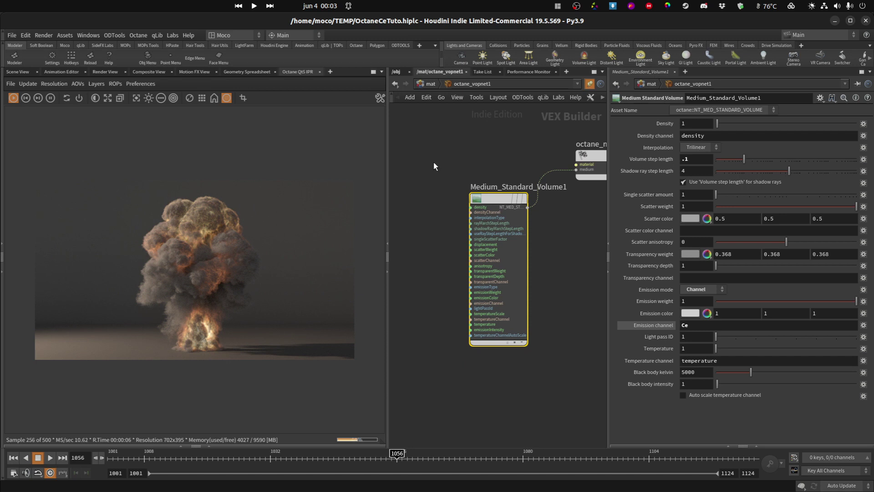
{"action": "middle_click_drag", "start_coordinate": [434, 162], "coordinate": [464, 181]}
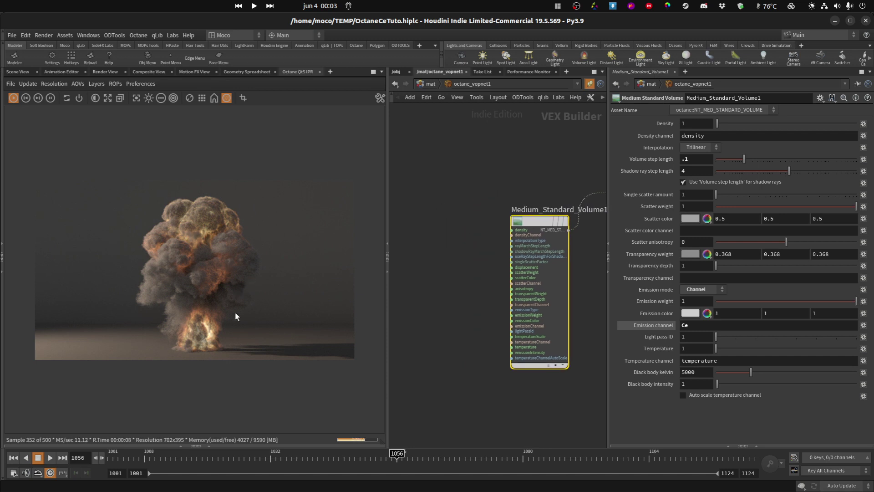
{"action": "middle_click_drag", "start_coordinate": [423, 283], "coordinate": [457, 284]}
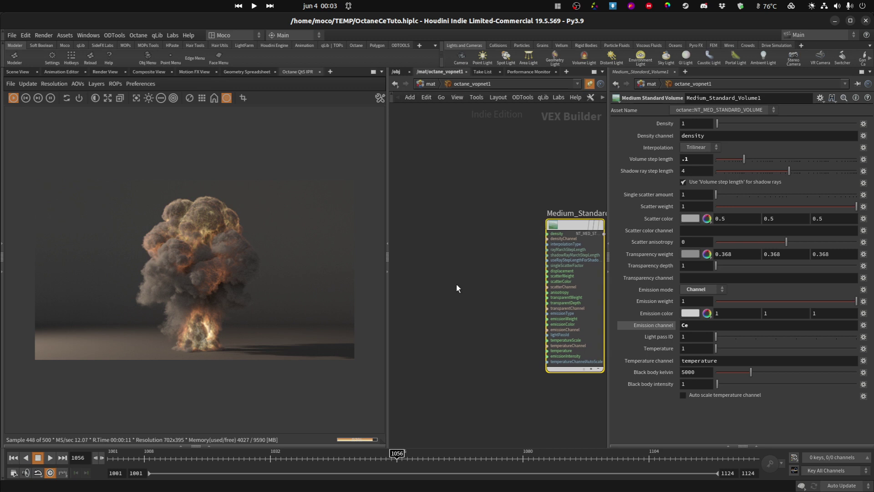
Add a Tool Gradient node to the material builder.
{"action": "key", "text": "Tab"}
{"action": "type", "text": "gr"}
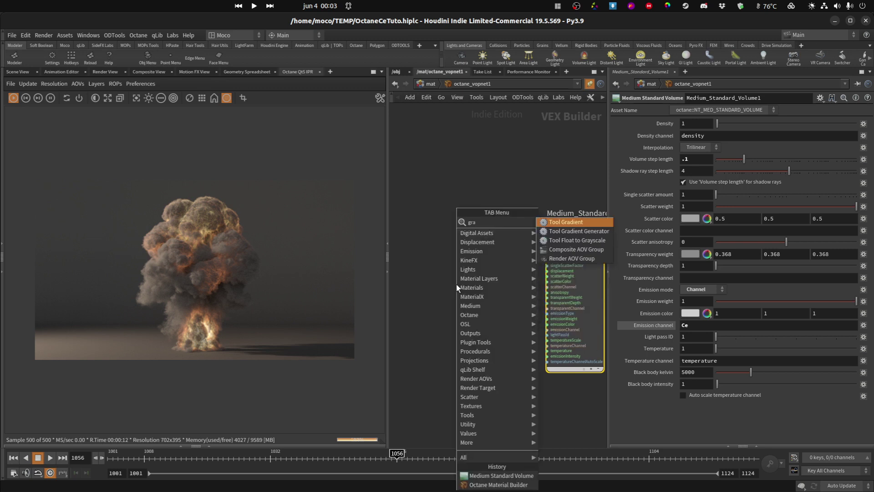
{"action": "type", "text": "an"}
{"action": "key", "text": "Return"}
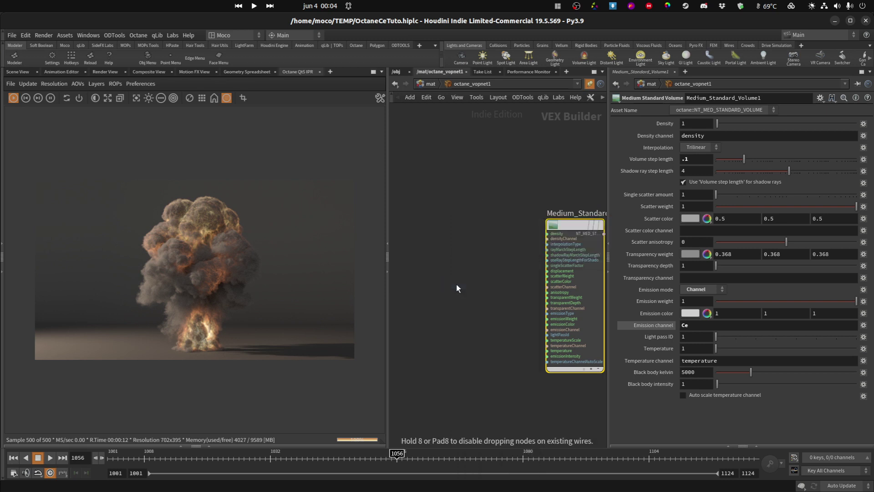
{"action": "left_click", "coordinate": [429, 276]}
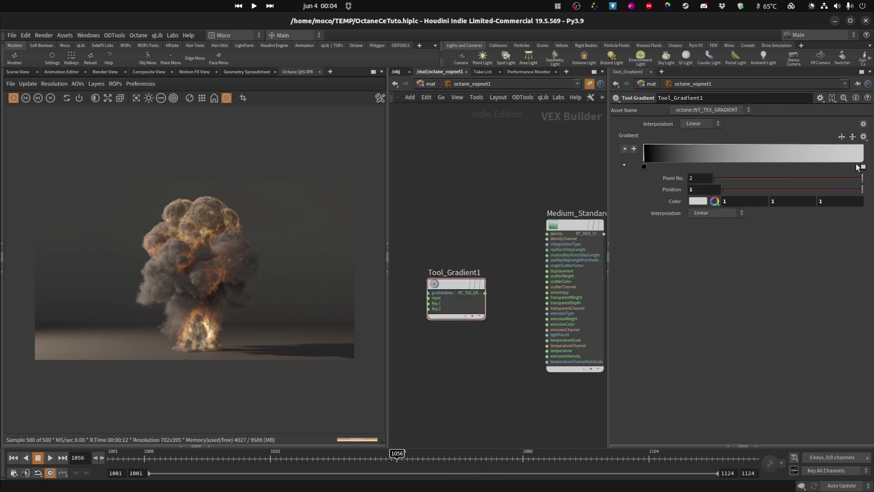
Give Tool_Gradient1 a black-to-orange ramp (1, 0.325, 0.1) and place it left of the volume node.
{"action": "left_click", "coordinate": [863, 137]}
{"action": "left_click", "coordinate": [845, 147]}
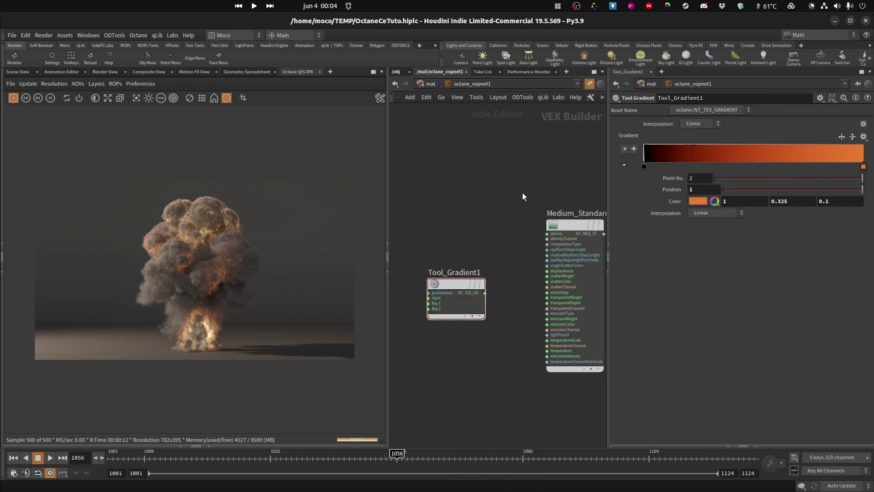
{"action": "mouse_move", "coordinate": [532, 202]}
{"action": "left_mouse_down"}
{"action": "mouse_move", "coordinate": [522, 190]}
{"action": "mouse_move", "coordinate": [539, 185]}
{"action": "left_mouse_up"}
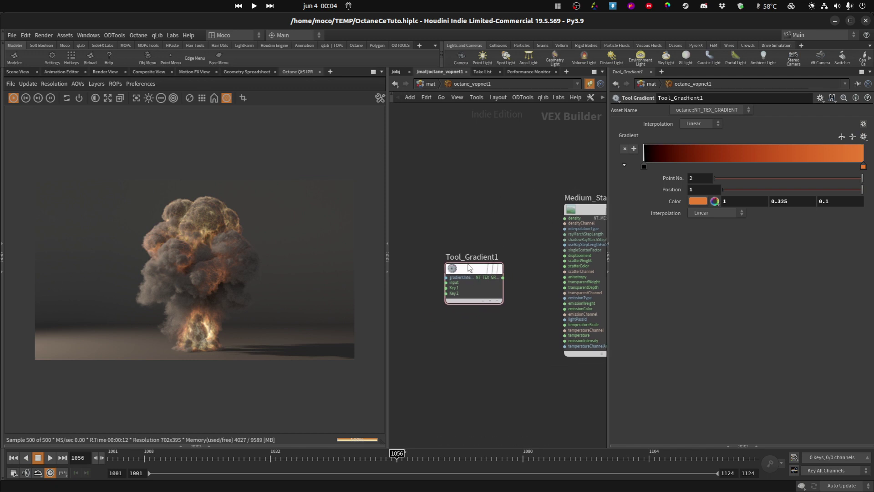
{"action": "mouse_move", "coordinate": [450, 281]}
{"action": "left_mouse_down"}
{"action": "mouse_move", "coordinate": [470, 244]}
{"action": "mouse_move", "coordinate": [470, 278]}
{"action": "mouse_move", "coordinate": [553, 298]}
{"action": "left_mouse_up"}
{"action": "scroll", "coordinate": [470, 244], "scroll_direction": "up", "scroll_amount": 2}
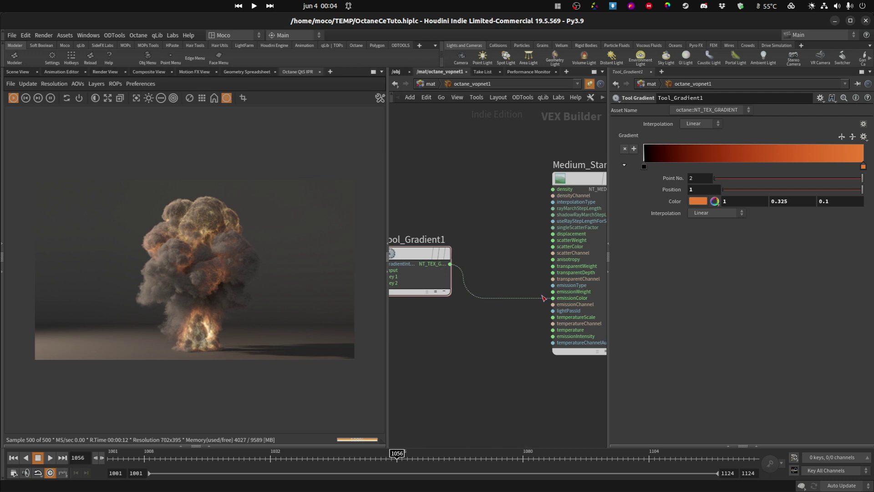
{"action": "left_click_drag", "start_coordinate": [455, 203], "coordinate": [471, 229]}
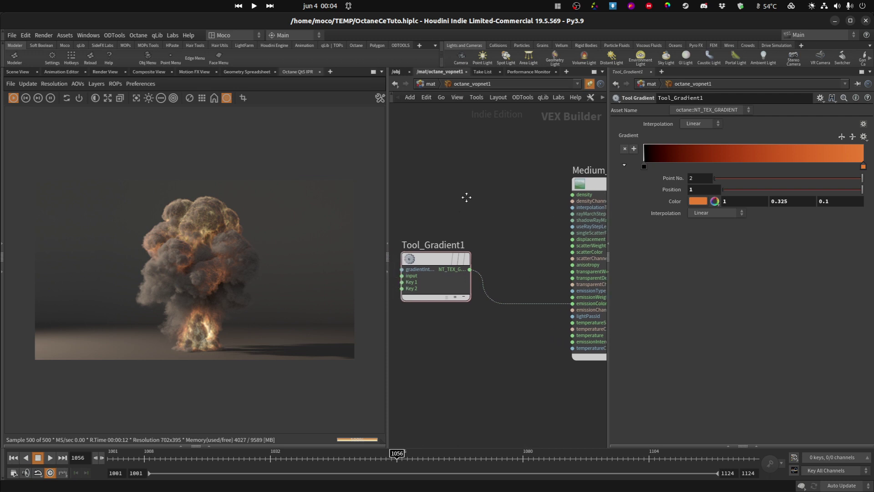
Set the Octane IPR resolution to Fill Window so the render restarts at 808x692.
{"action": "left_click_drag", "start_coordinate": [437, 281], "coordinate": [441, 273]}
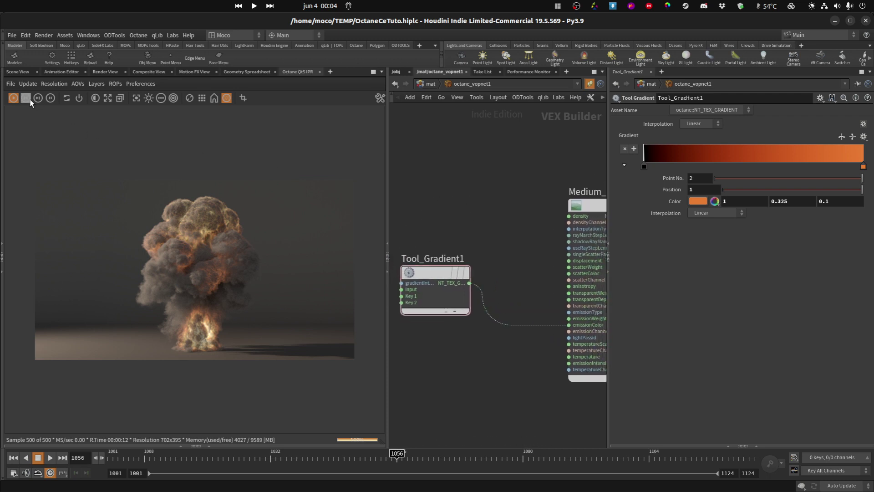
{"action": "left_click", "coordinate": [54, 83]}
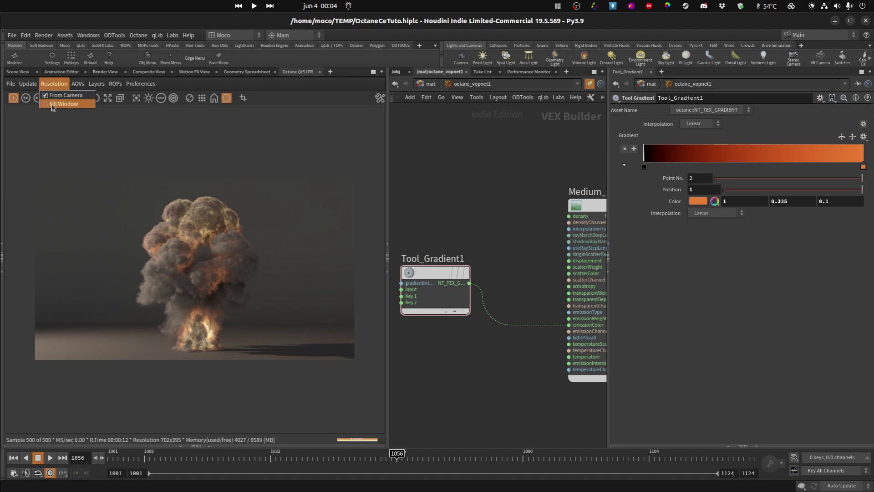
{"action": "left_click", "coordinate": [84, 113]}
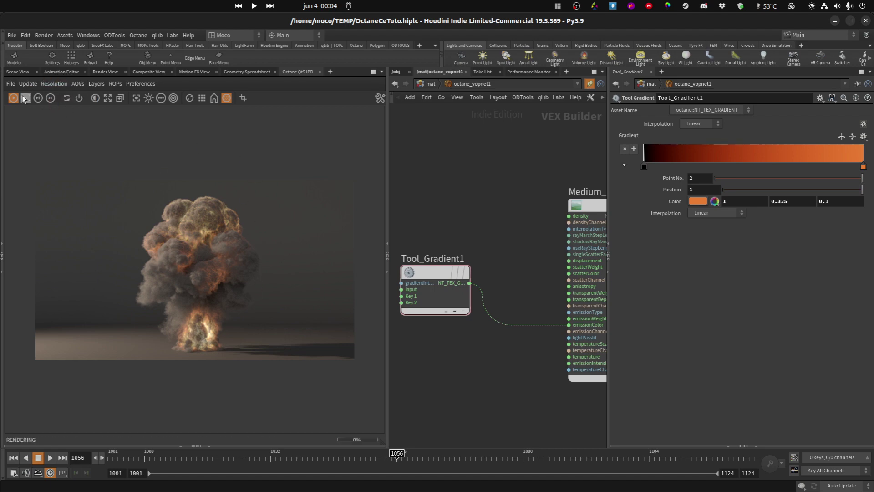
{"action": "mouse_move", "coordinate": [430, 183]}
{"action": "left_mouse_down"}
{"action": "mouse_move", "coordinate": [479, 163]}
{"action": "mouse_move", "coordinate": [421, 240]}
{"action": "mouse_move", "coordinate": [471, 204]}
{"action": "mouse_move", "coordinate": [488, 259]}
{"action": "left_mouse_up"}
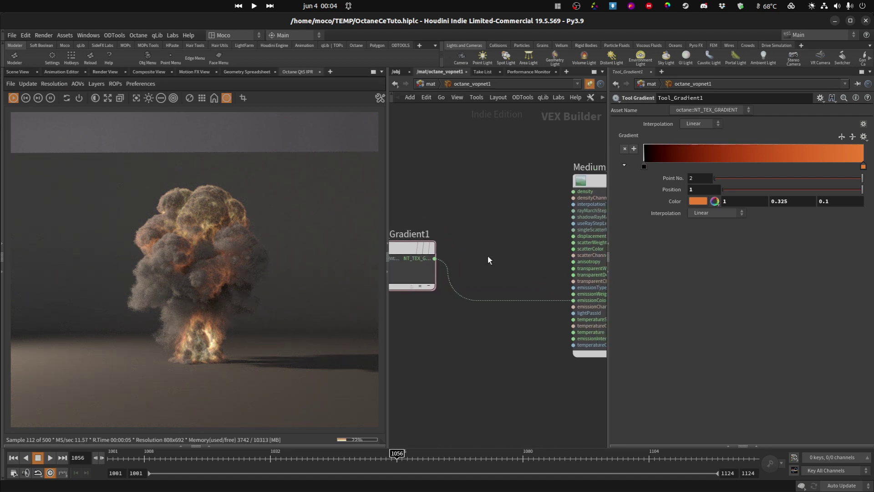
{"action": "key", "text": "Tab"}
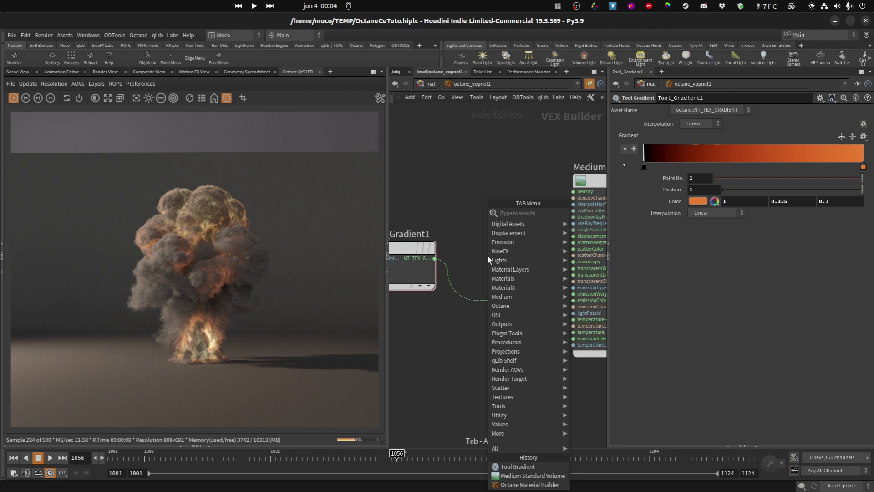
{"action": "type", "text": "color c"}
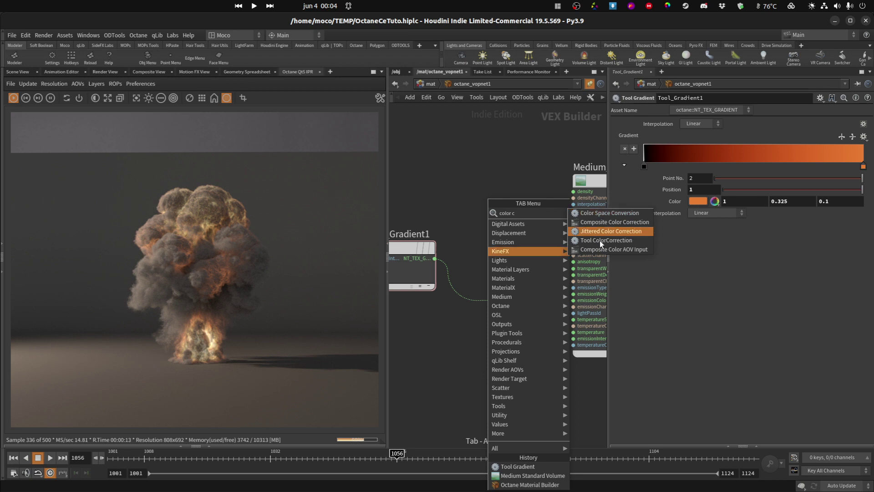
Wire a Tool Color Correction node between Tool_Gradient1 and Medium_Standard_Volume's emission colour.
{"action": "left_click", "coordinate": [588, 240]}
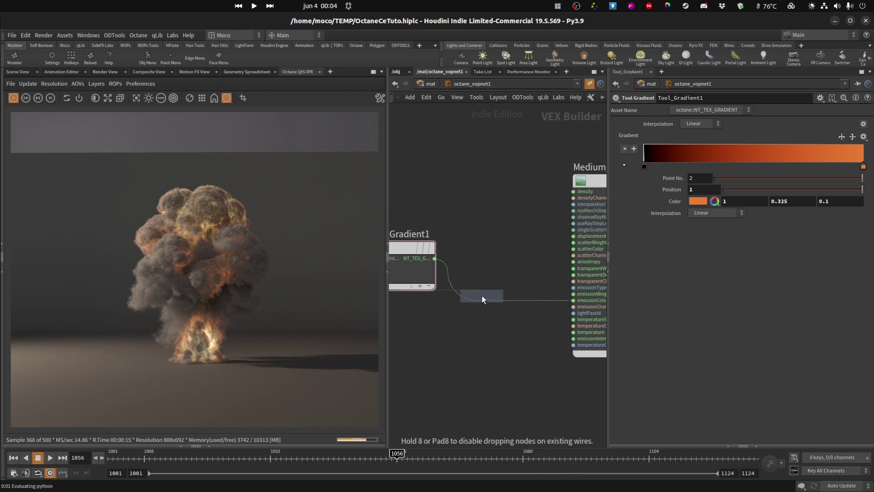
{"action": "left_click", "coordinate": [482, 296]}
{"action": "left_click_drag", "start_coordinate": [486, 296], "coordinate": [510, 281]}
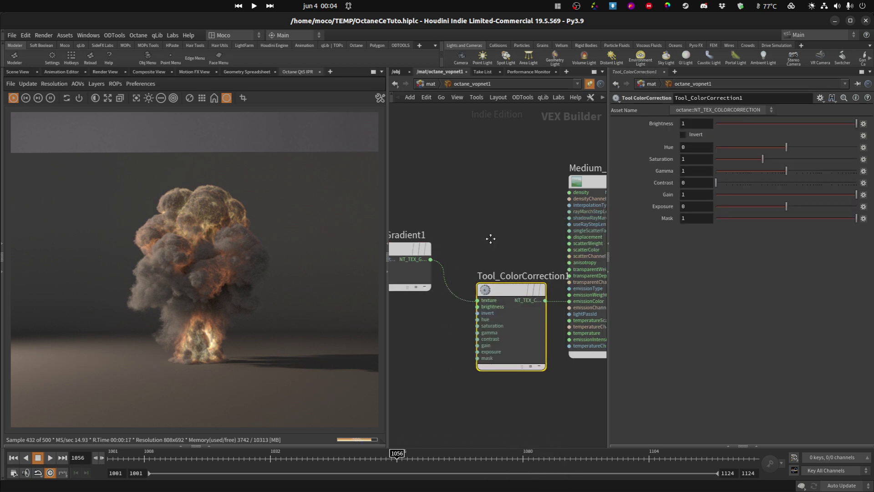
{"action": "middle_click_drag", "start_coordinate": [516, 290], "coordinate": [502, 291]}
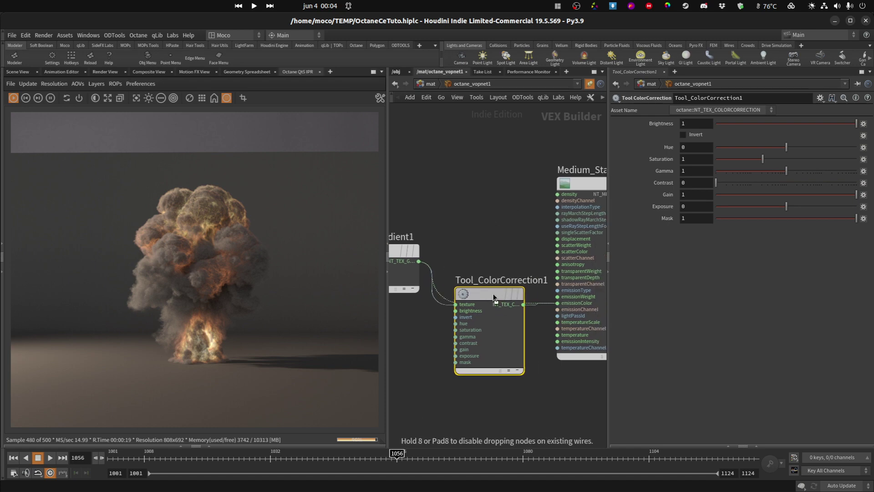
{"action": "left_click_drag", "start_coordinate": [532, 301], "coordinate": [558, 297]}
{"action": "scroll", "coordinate": [505, 274], "scroll_direction": "up", "scroll_amount": 1}
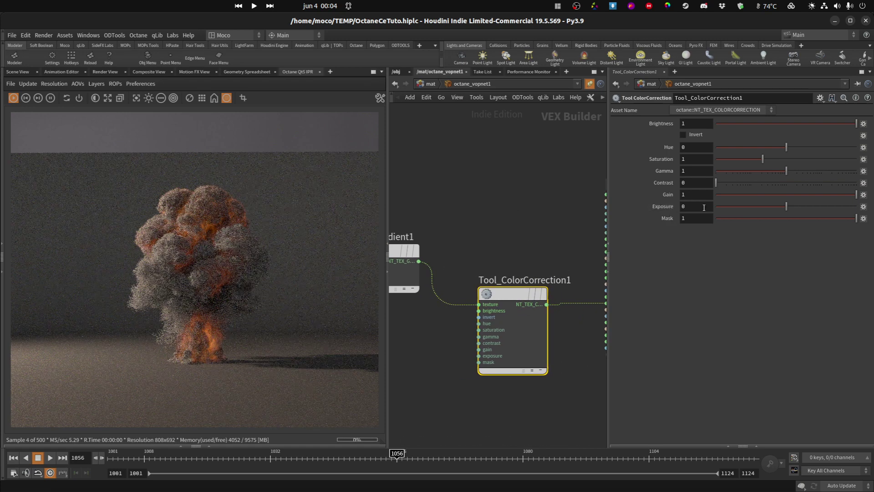
{"action": "left_click_drag", "start_coordinate": [510, 299], "coordinate": [512, 294]}
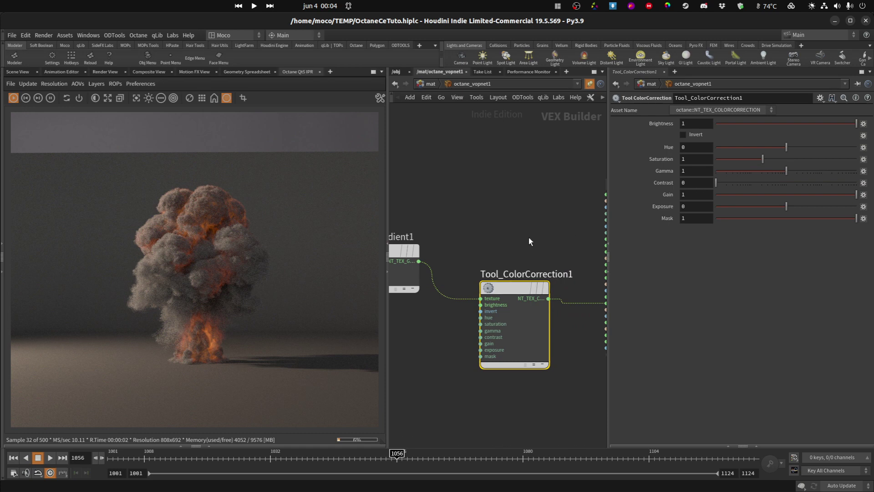
{"action": "middle_click_drag", "start_coordinate": [529, 237], "coordinate": [465, 246]}
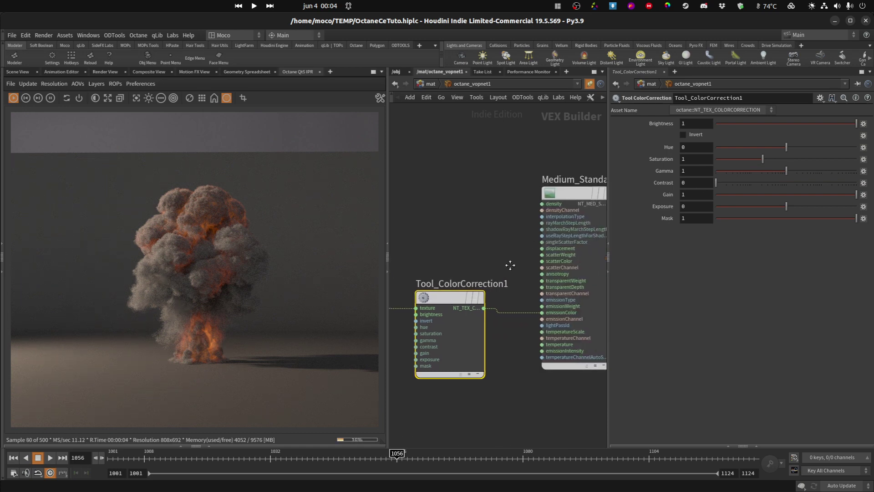
{"action": "middle_click_drag", "start_coordinate": [510, 265], "coordinate": [569, 288]}
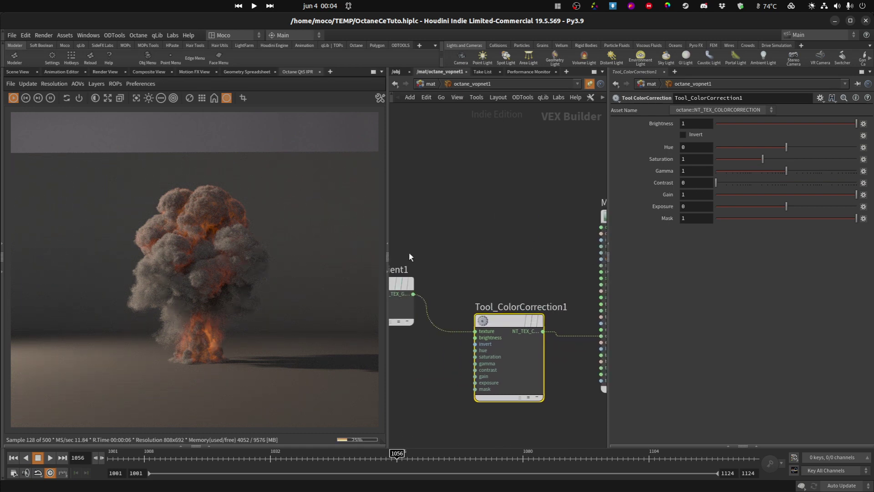
Drag the color correction exposure up to 3.79 to brighten the fire.
{"action": "middle_click_drag", "start_coordinate": [469, 255], "coordinate": [458, 257]}
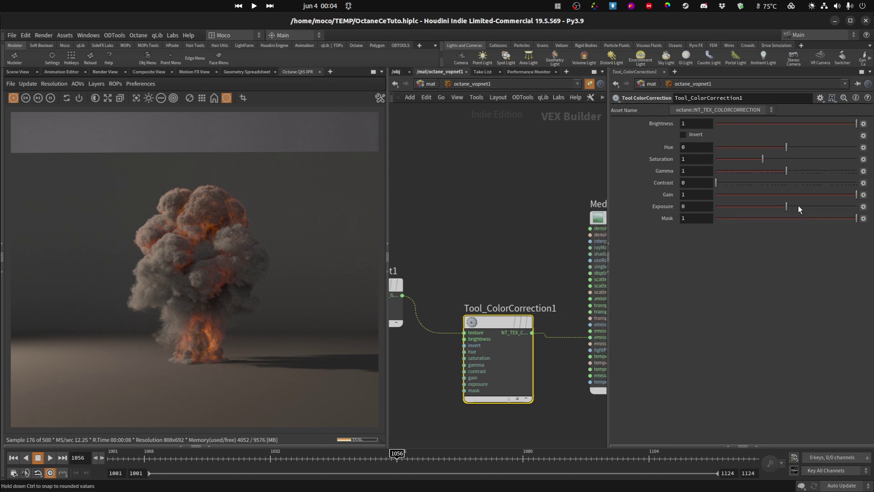
{"action": "left_click", "coordinate": [800, 205]}
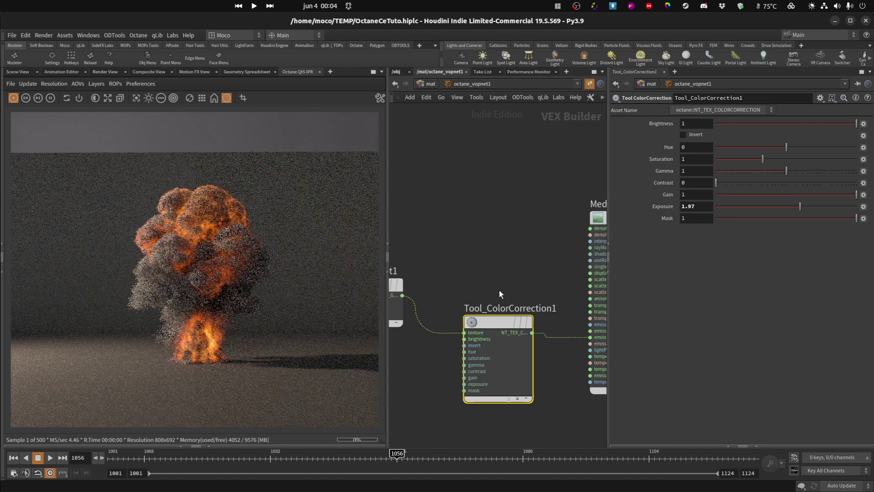
{"action": "left_click_drag", "start_coordinate": [801, 206], "coordinate": [807, 206]}
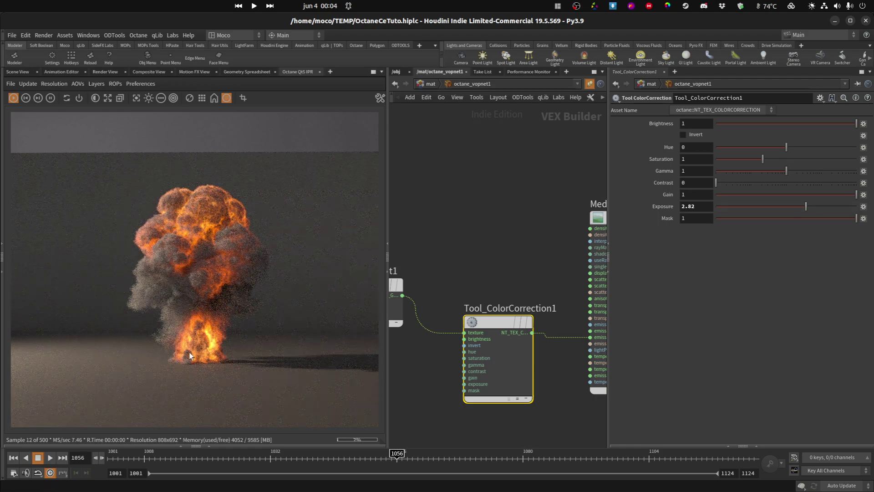
{"action": "middle_click_drag", "start_coordinate": [491, 230], "coordinate": [476, 233]}
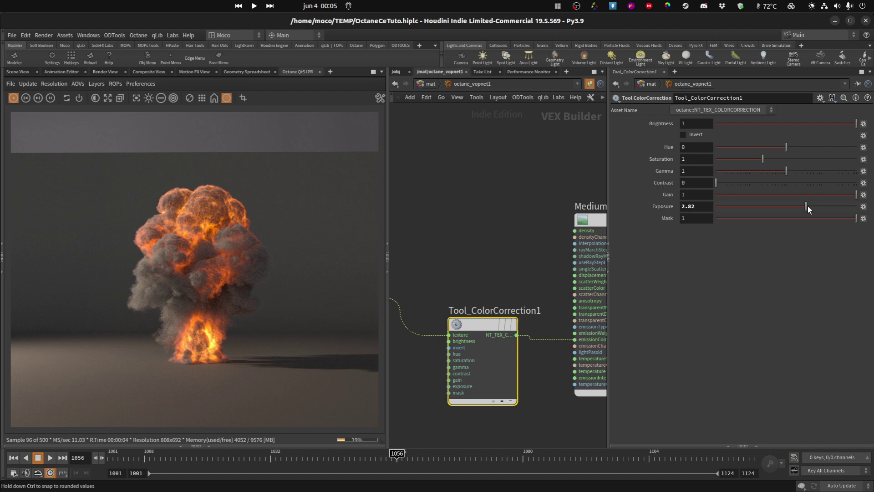
{"action": "left_click_drag", "start_coordinate": [808, 205], "coordinate": [819, 207]}
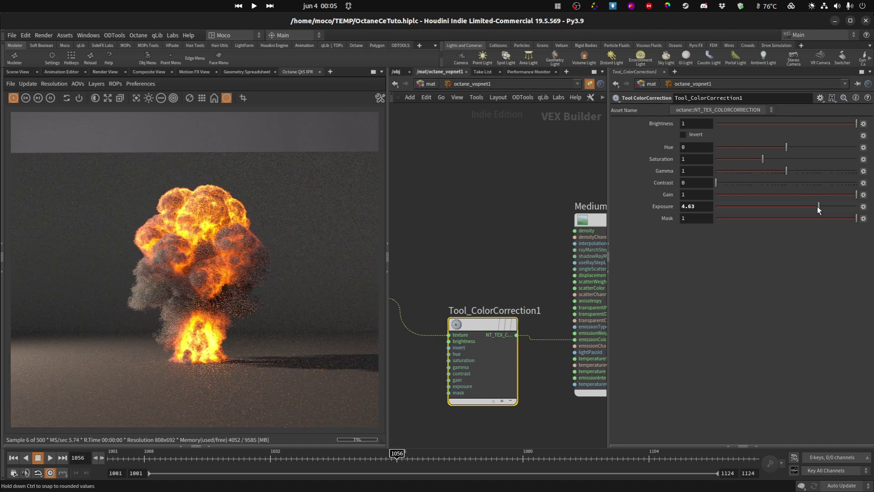
{"action": "left_click_drag", "start_coordinate": [819, 207], "coordinate": [812, 206]}
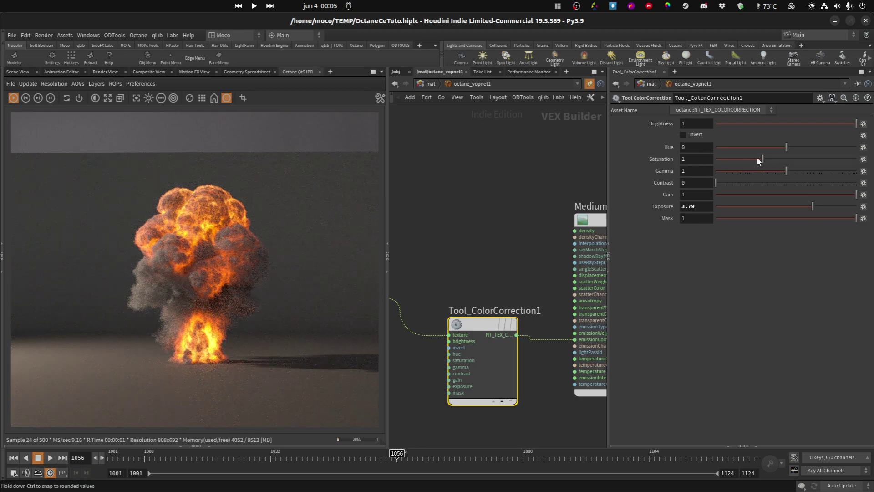
Lower the color correction saturation to 0.524.
{"action": "left_click", "coordinate": [728, 158]}
{"action": "left_click_drag", "start_coordinate": [742, 159], "coordinate": [741, 160]}
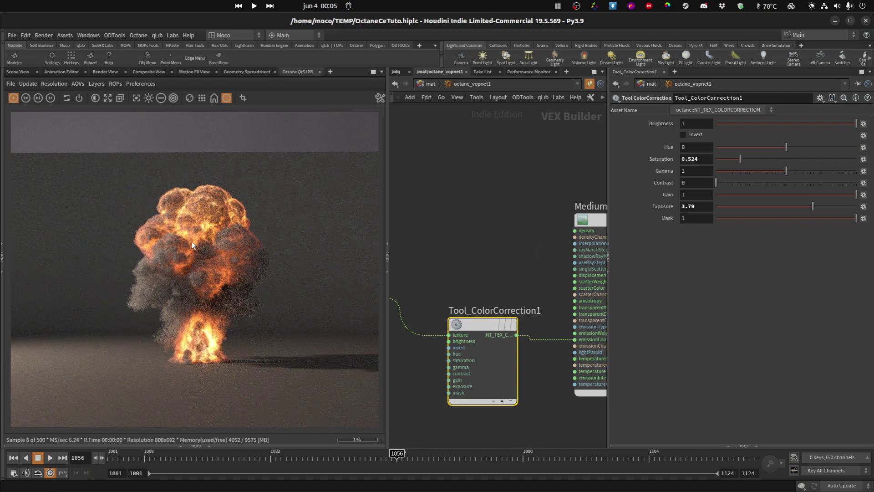
{"action": "left_click", "coordinate": [19, 72]}
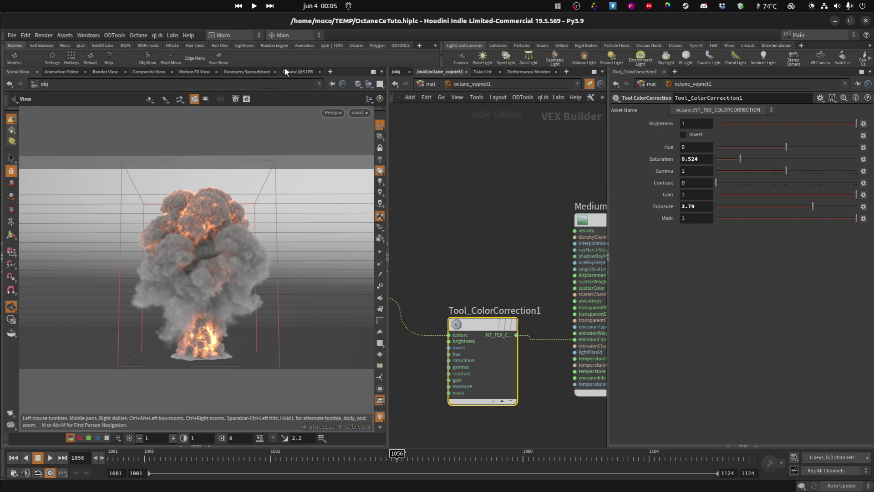
Return the left pane to the Octane QtS IPR render and pan toward Medium_Standard_Volume1.
{"action": "left_click", "coordinate": [298, 72]}
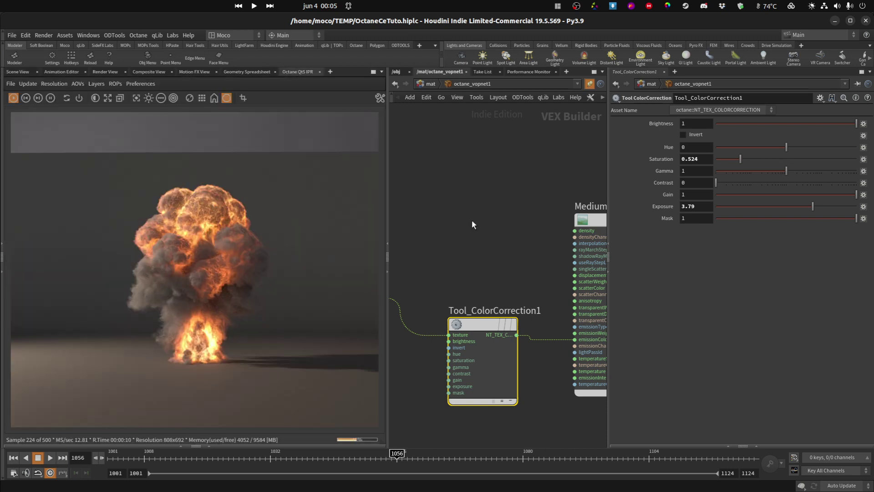
{"action": "left_click_drag", "start_coordinate": [438, 216], "coordinate": [383, 225]}
Set Medium_Standard_Volume1 density to 5, then review the network around it.
{"action": "left_click_drag", "start_coordinate": [479, 219], "coordinate": [424, 229]}
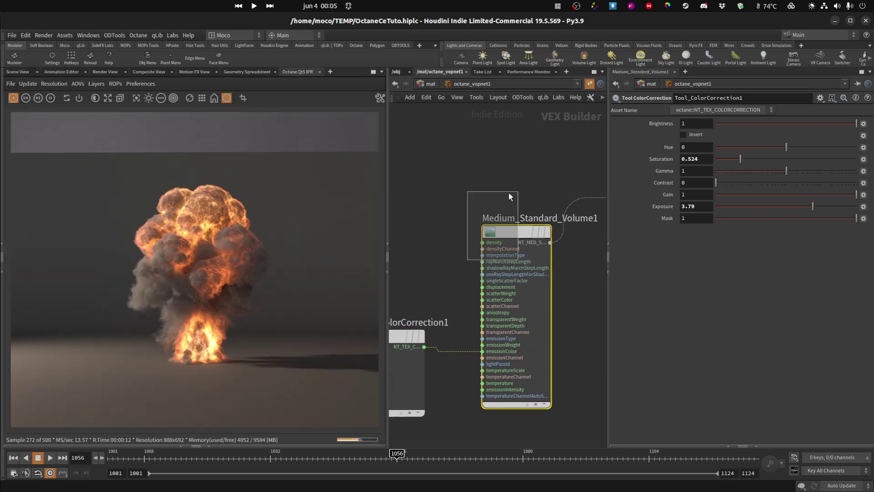
{"action": "left_click", "coordinate": [509, 219]}
{"action": "double_click", "coordinate": [692, 124]}
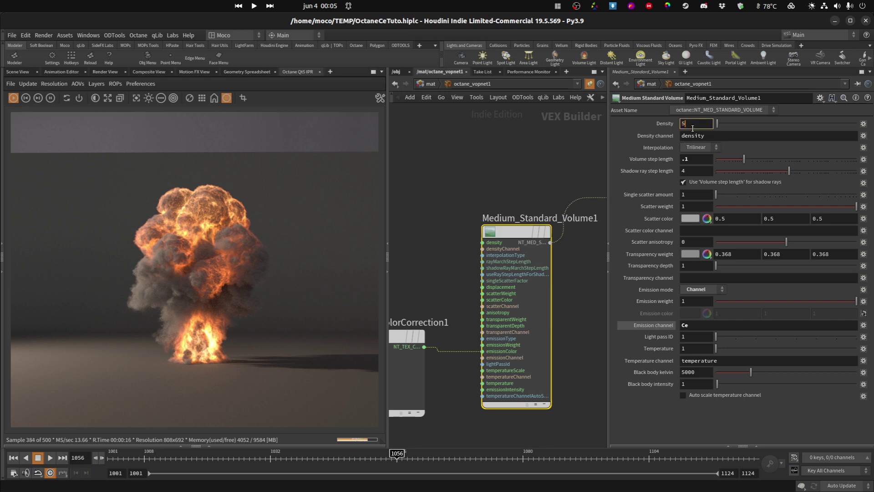
{"action": "key", "text": "Return"}
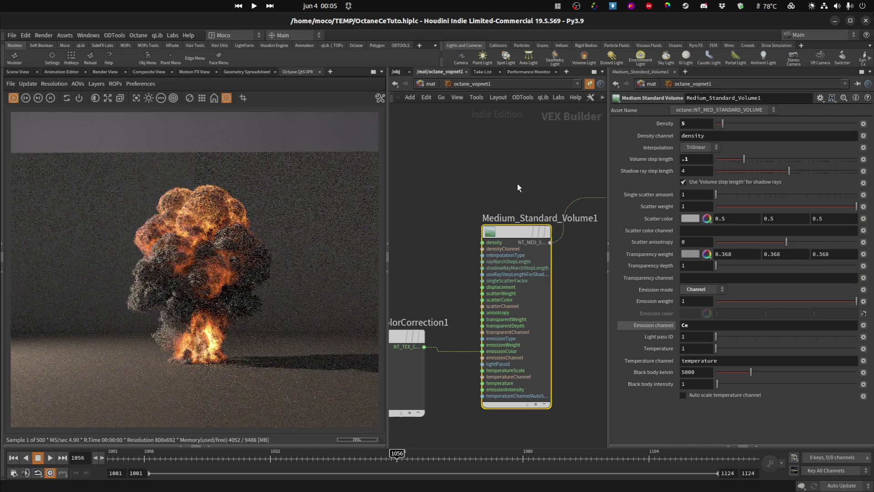
{"action": "left_click_drag", "start_coordinate": [503, 182], "coordinate": [537, 164]}
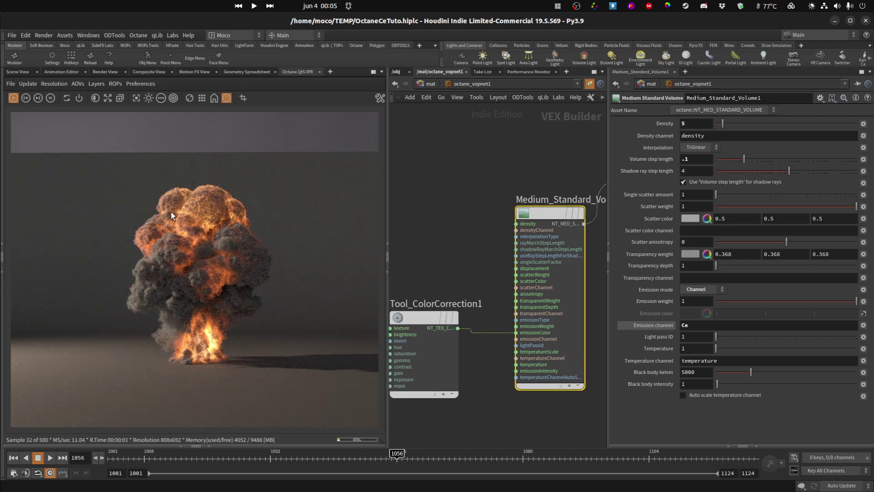
{"action": "mouse_move", "coordinate": [477, 184]}
{"action": "left_mouse_down"}
{"action": "mouse_move", "coordinate": [470, 206]}
{"action": "mouse_move", "coordinate": [533, 192]}
{"action": "mouse_move", "coordinate": [437, 219]}
{"action": "left_mouse_up"}
{"action": "left_click_drag", "start_coordinate": [512, 218], "coordinate": [491, 219]}
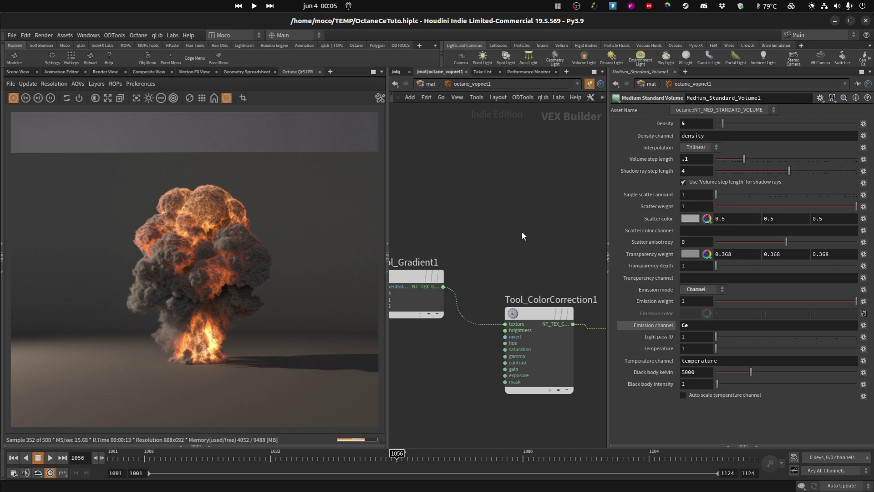
{"action": "mouse_move", "coordinate": [519, 229]}
{"action": "middle_mouse_down"}
{"action": "mouse_move", "coordinate": [417, 256]}
{"action": "mouse_move", "coordinate": [491, 208]}
{"action": "mouse_move", "coordinate": [475, 205]}
{"action": "mouse_move", "coordinate": [487, 182]}
{"action": "middle_mouse_up"}
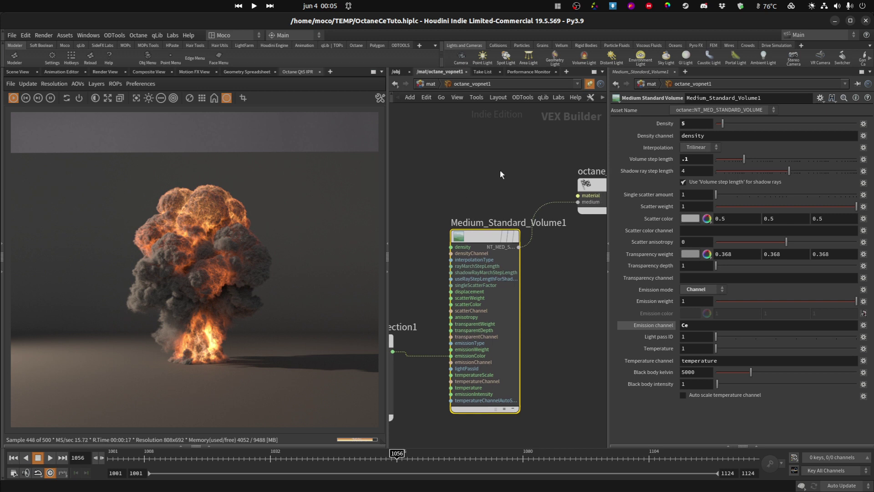